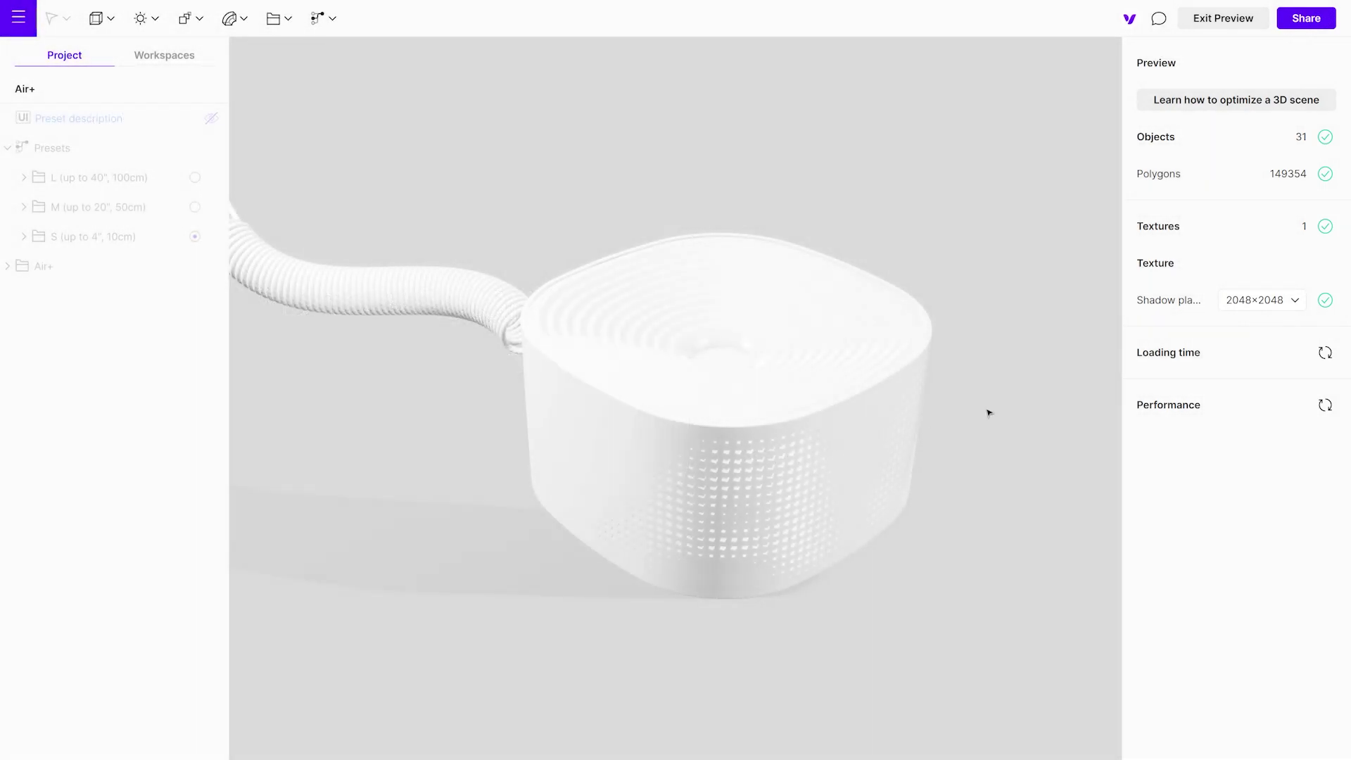
Step: Leave the preview and camera view to return to the editing workspace
left_click(1226, 29)
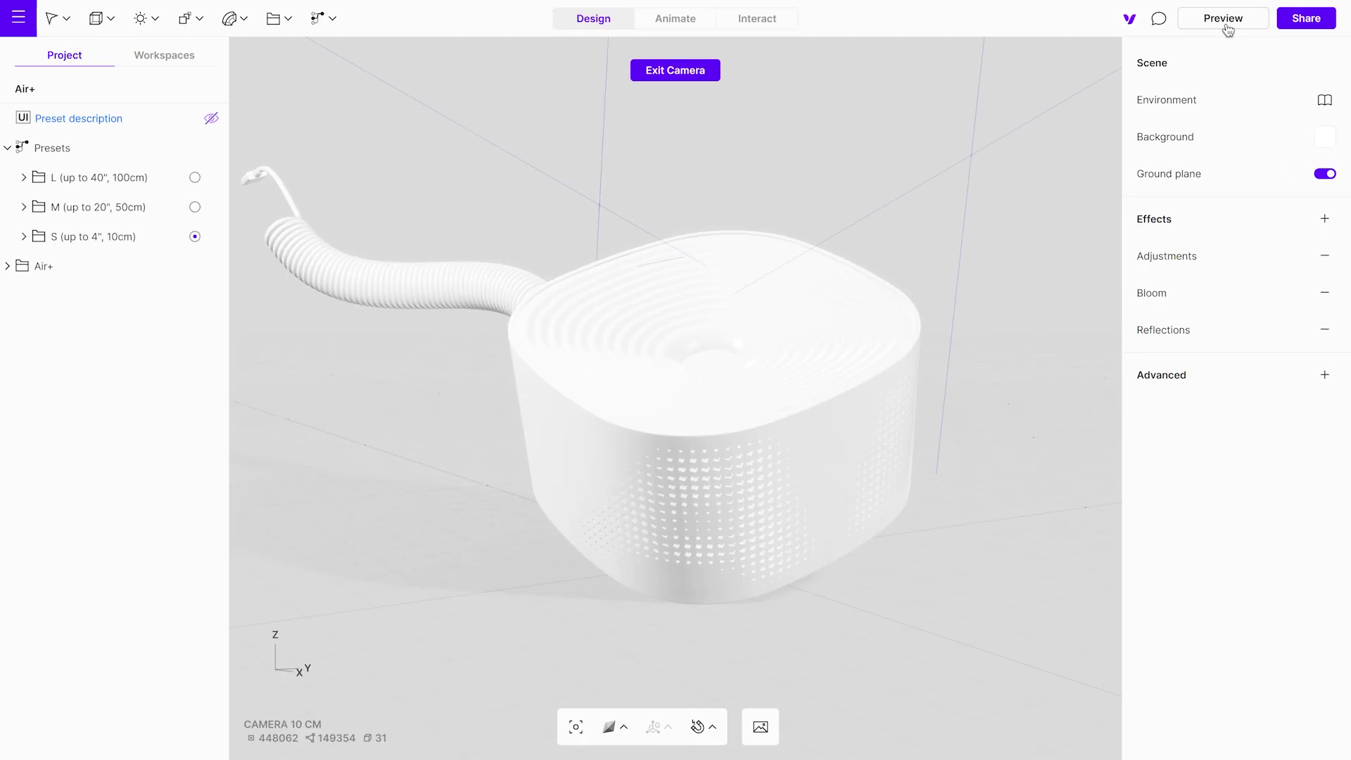
left_click(677, 75)
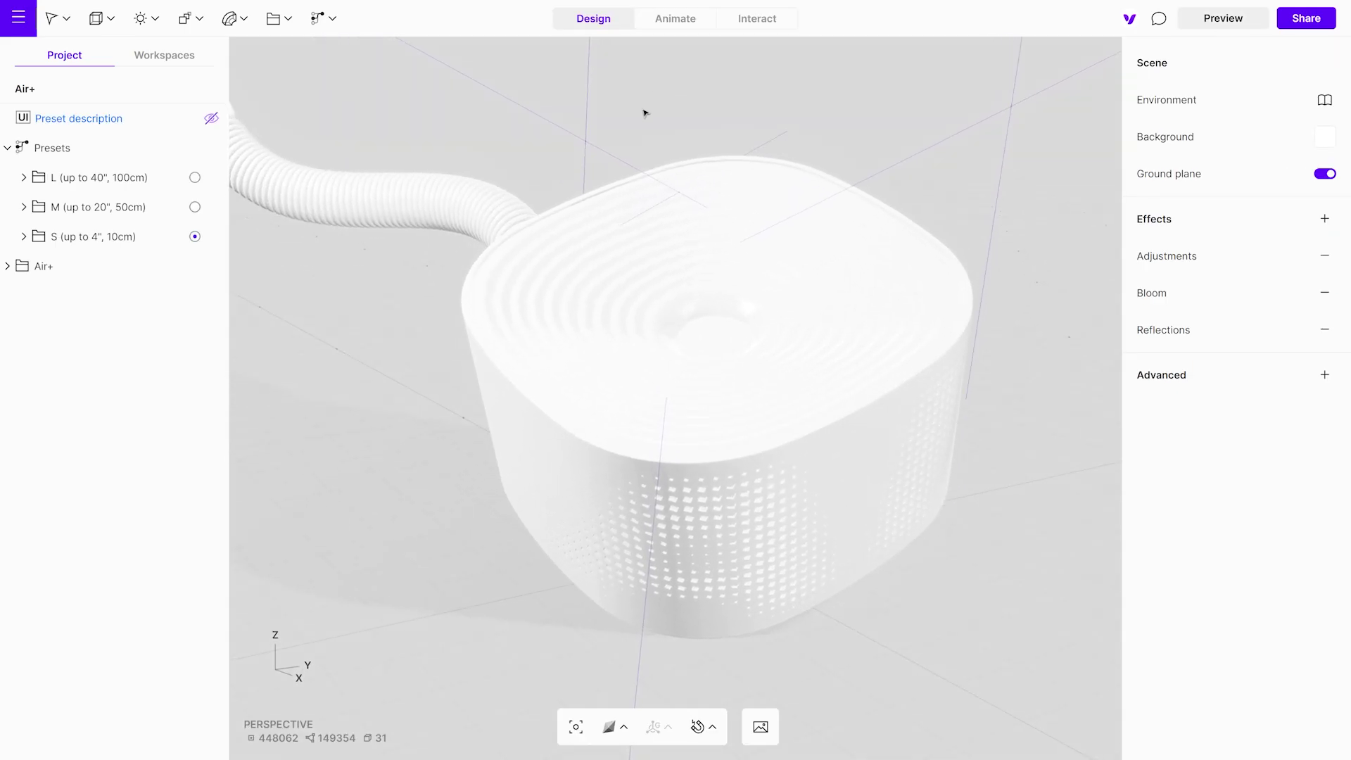
Step: Select the top cover and change its Florida material colour to lime green, HEX 7CBF00
left_click(610, 302)
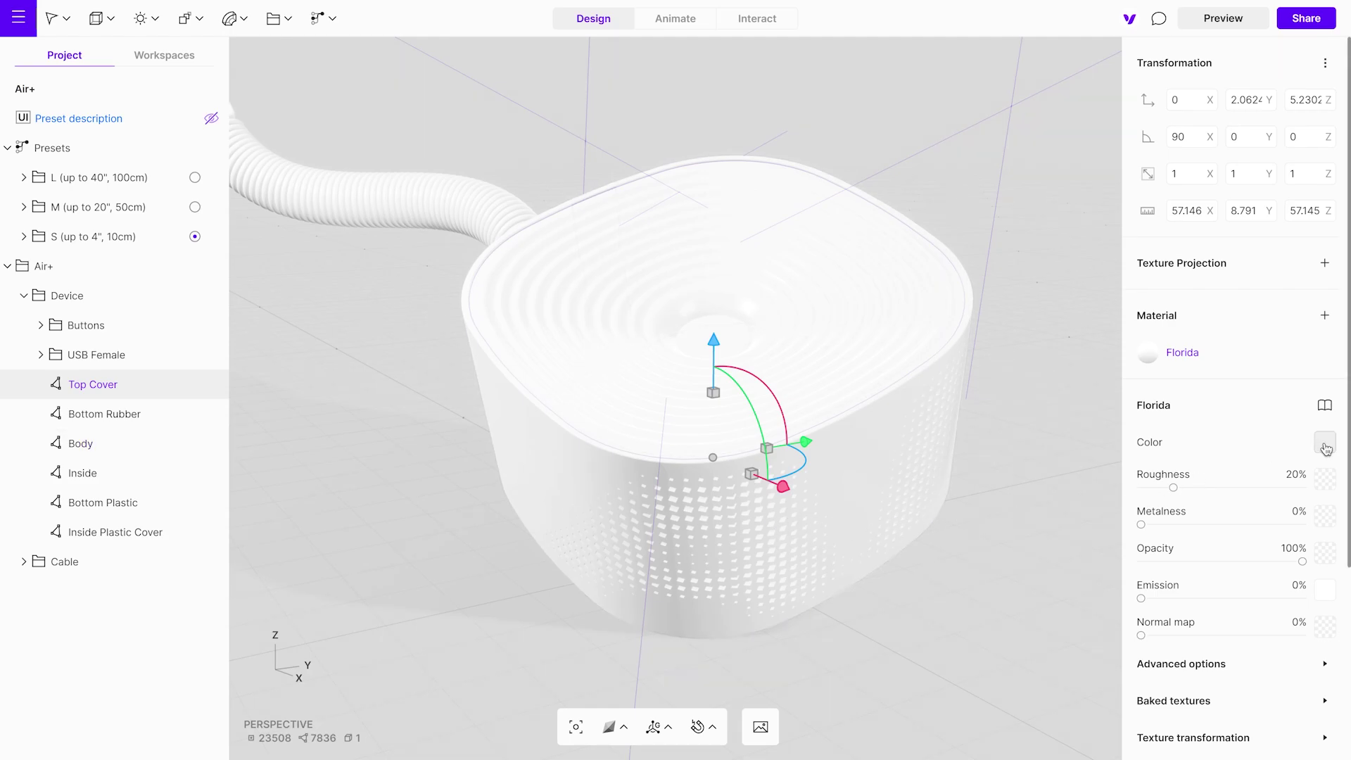
left_click(1324, 443)
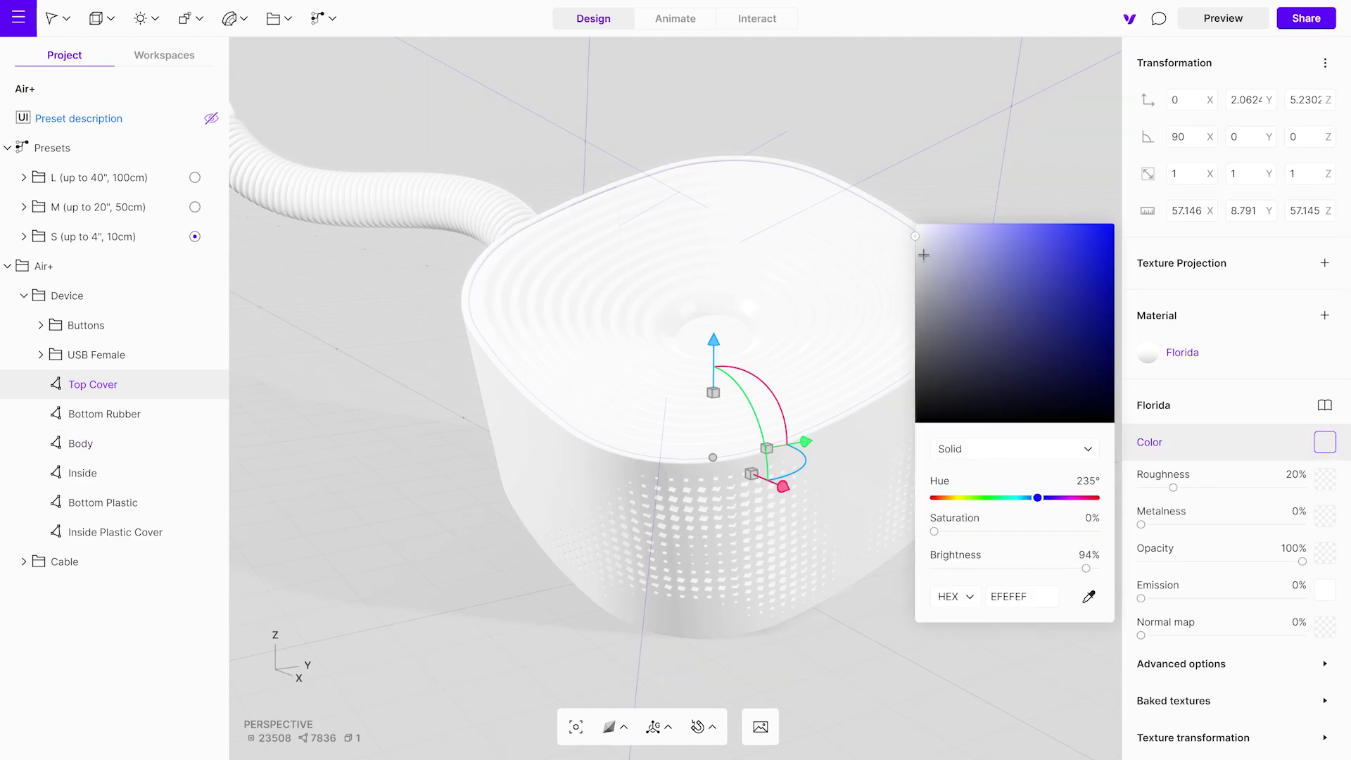
left_click_drag(917, 236, 1084, 224)
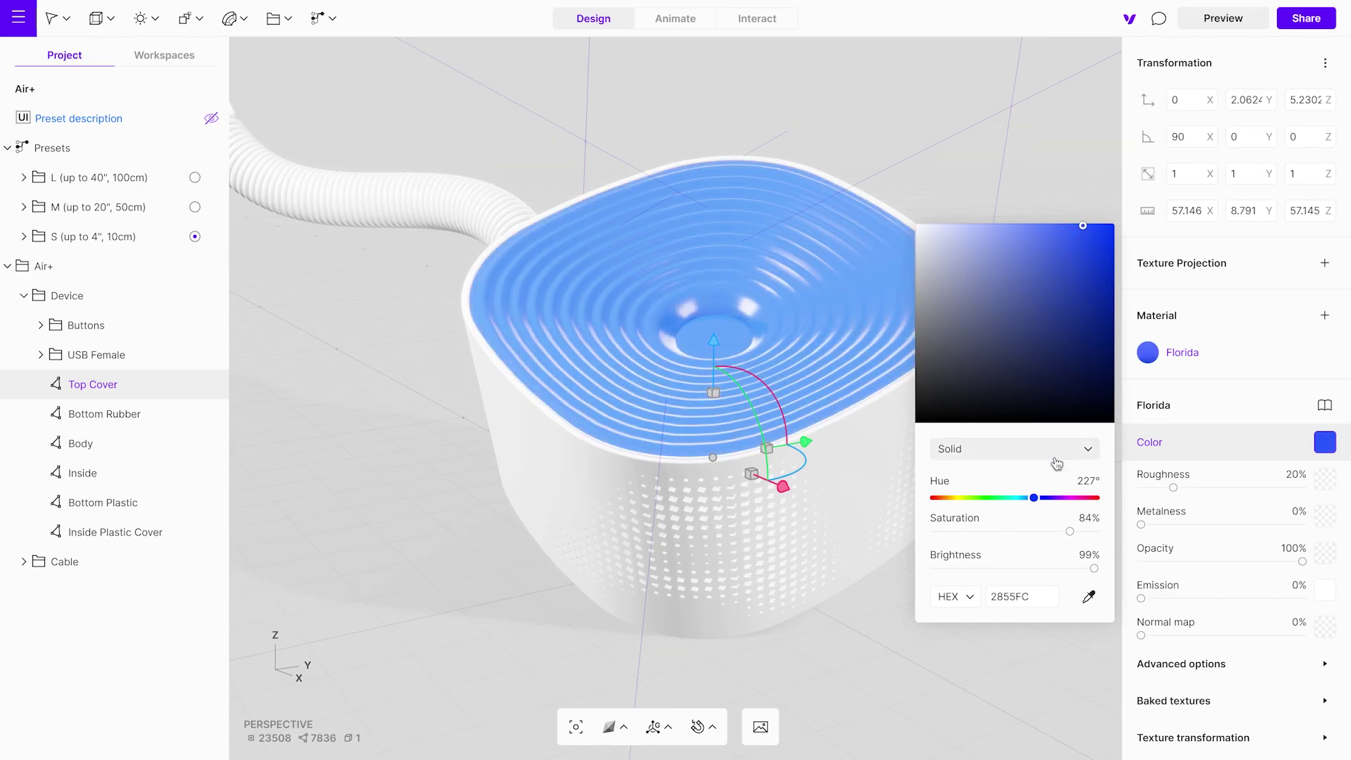
mouse_move(1034, 497)
left_mouse_down()
mouse_move(951, 497)
mouse_move(1069, 507)
mouse_move(1080, 538)
mouse_move(967, 570)
mouse_move(1063, 573)
left_mouse_up()
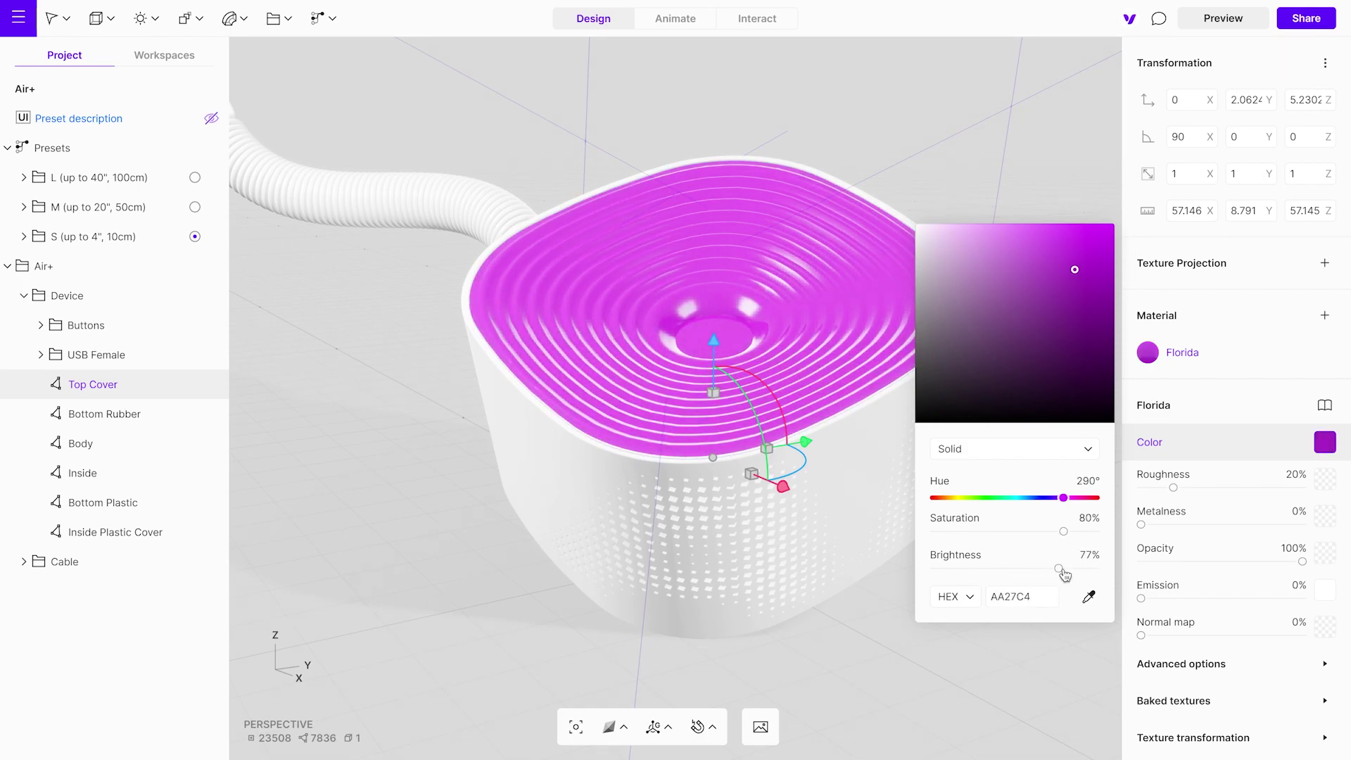
left_click(1036, 599)
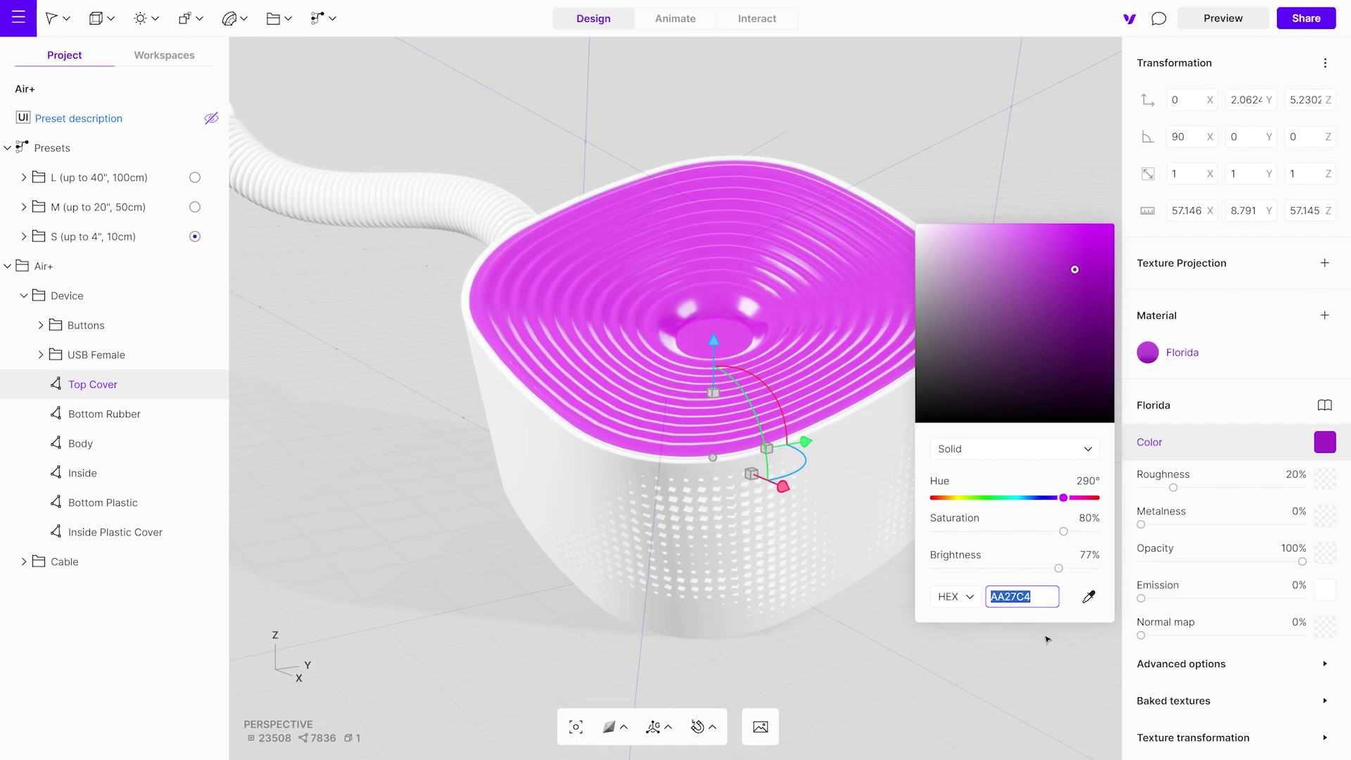
type("7CBF00")
key("Return")
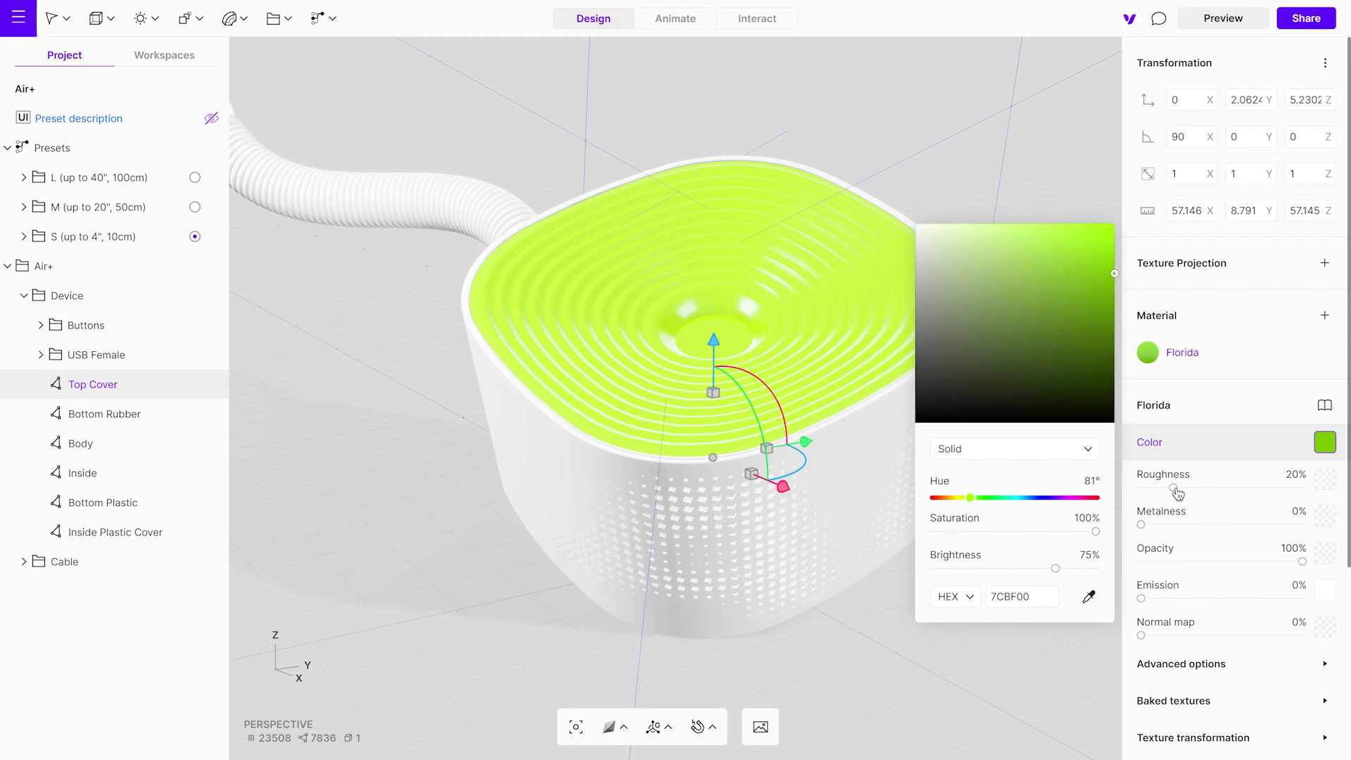
Step: Set the top cover material's roughness to 48% and metalness to 69%
mouse_move(1176, 493)
left_mouse_down()
mouse_move(1296, 492)
mouse_move(1291, 503)
mouse_move(1224, 499)
left_mouse_up()
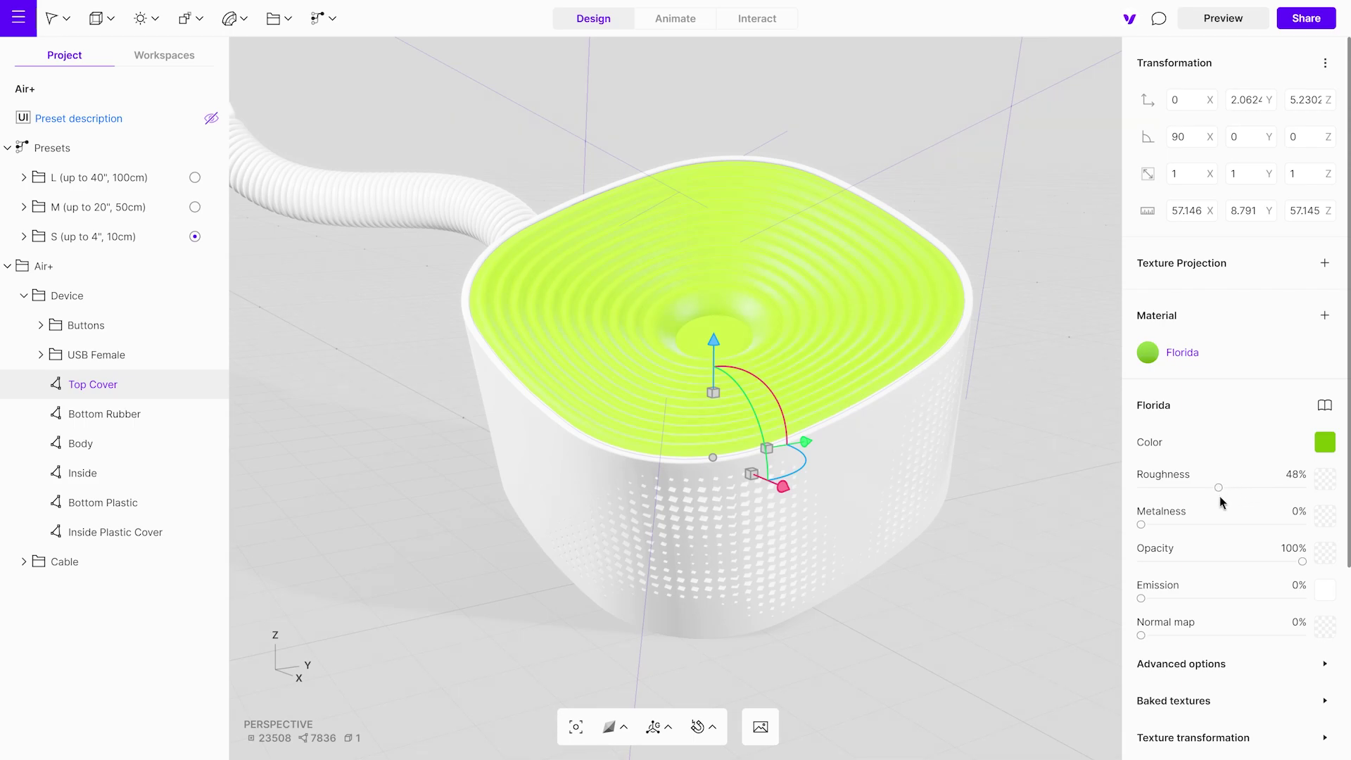
left_click_drag(1141, 525, 1256, 527)
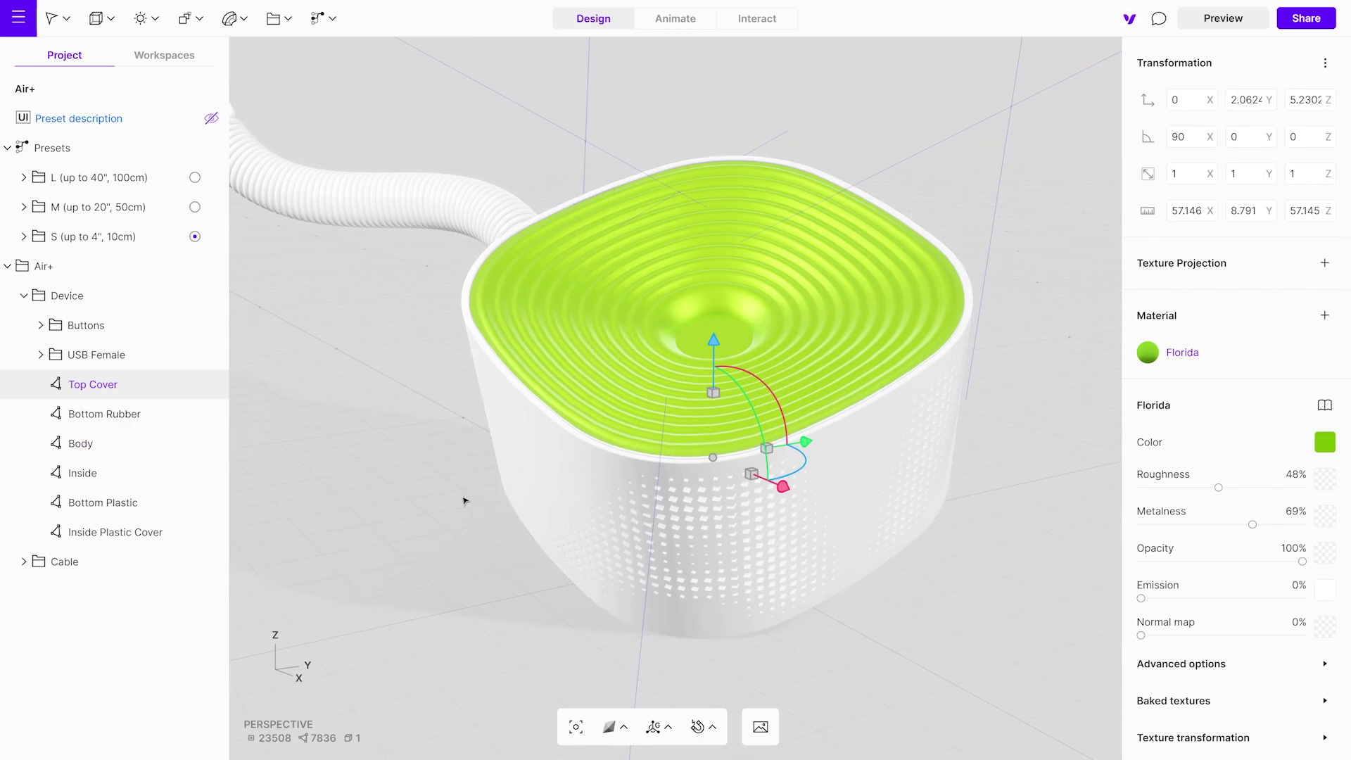
mouse_move(465, 501)
left_mouse_down()
mouse_move(978, 509)
mouse_move(637, 514)
mouse_move(863, 552)
mouse_move(709, 546)
mouse_move(1010, 539)
left_mouse_up()
Step: Select the body, set its roughness to 100%, and expand its Advanced options
left_click(824, 556)
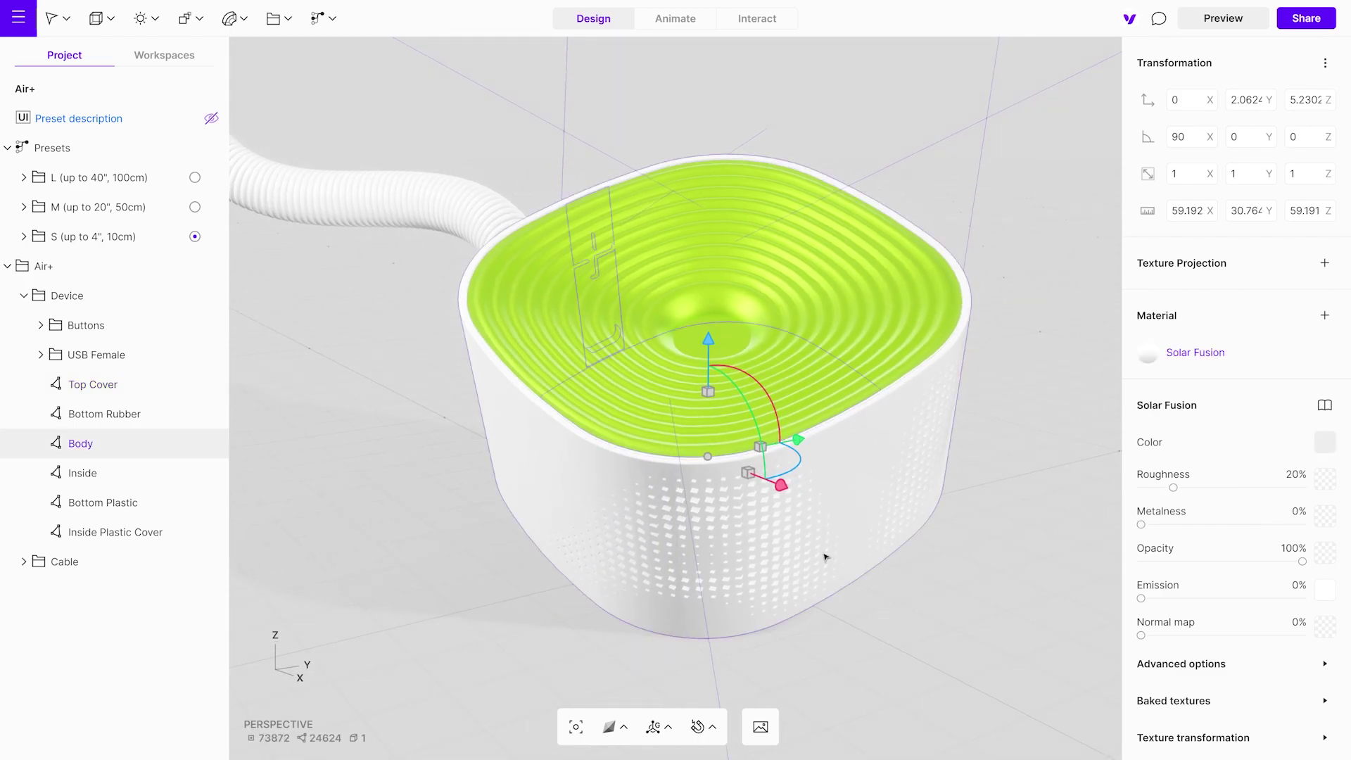
left_click_drag(1174, 488, 1325, 492)
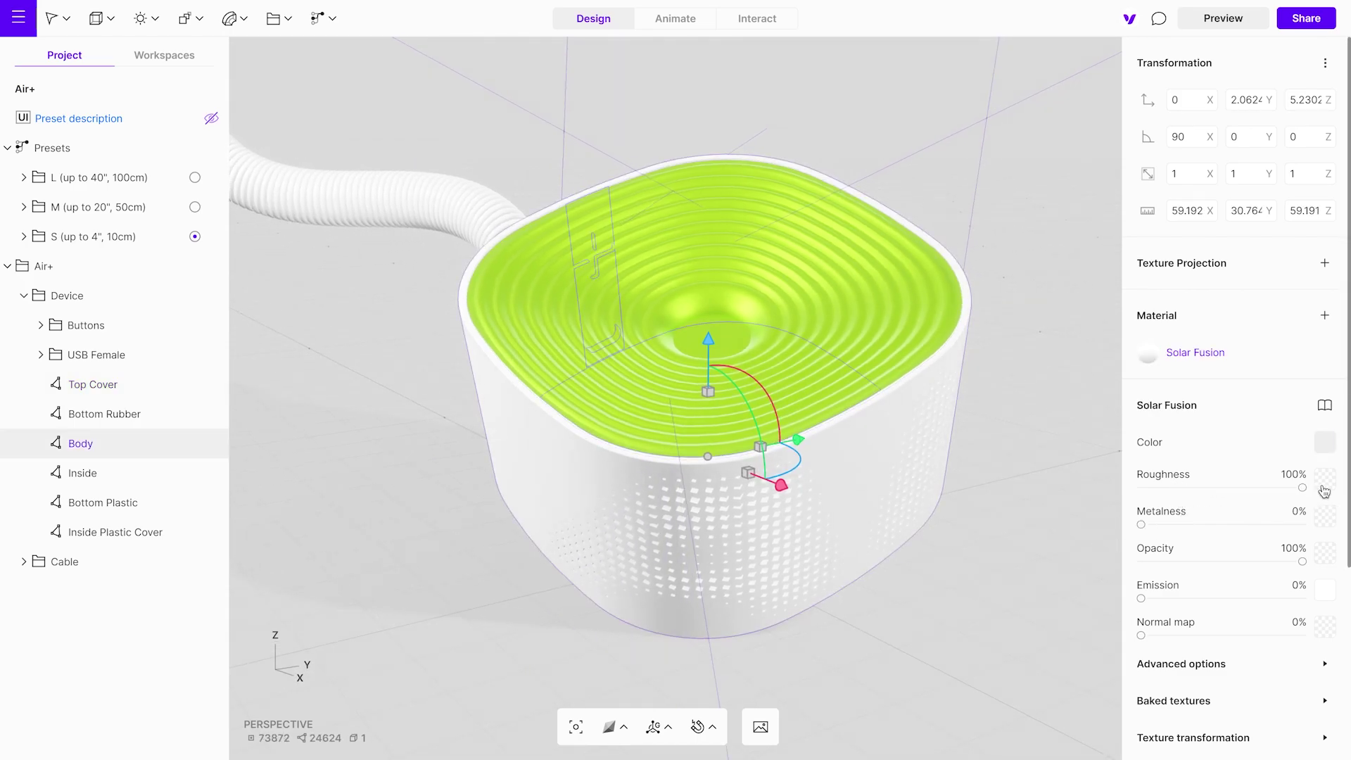
scroll(1219, 514, "down", 5)
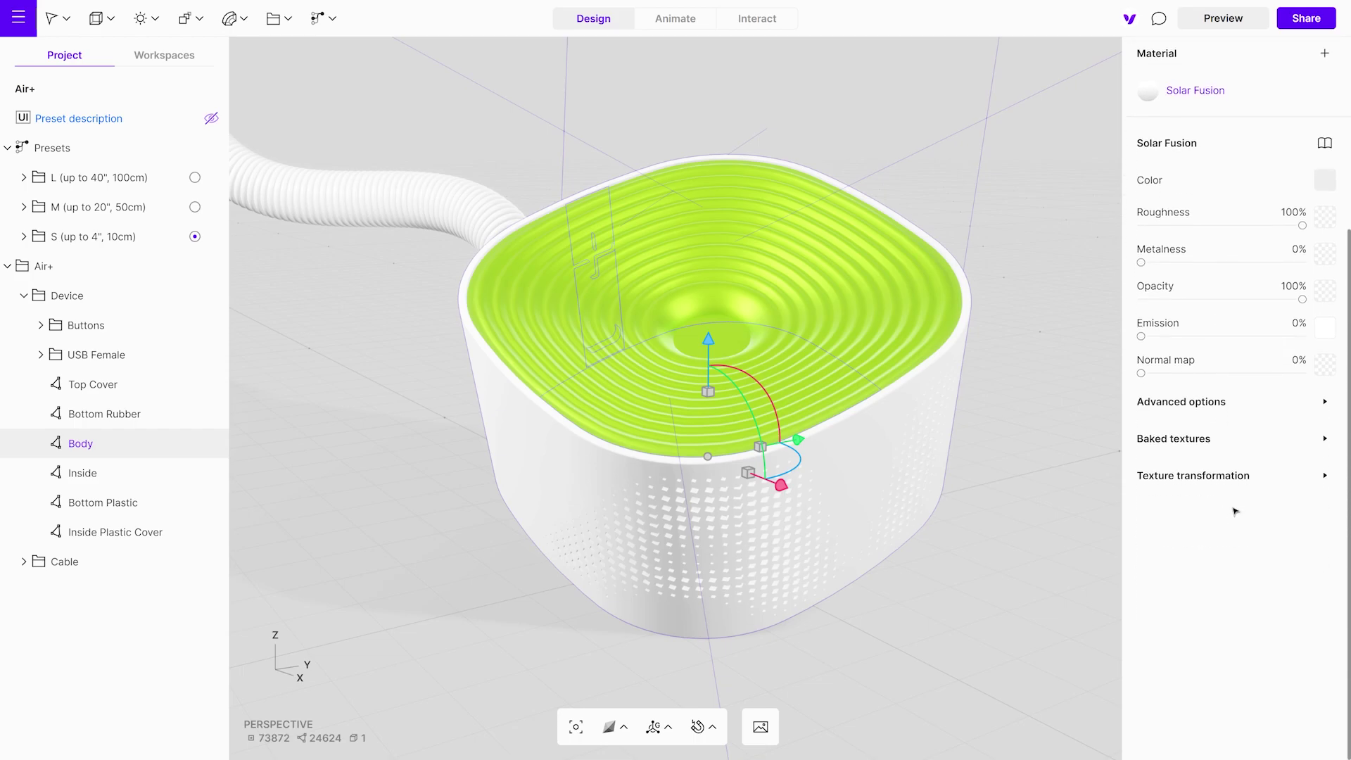
left_click(1326, 404)
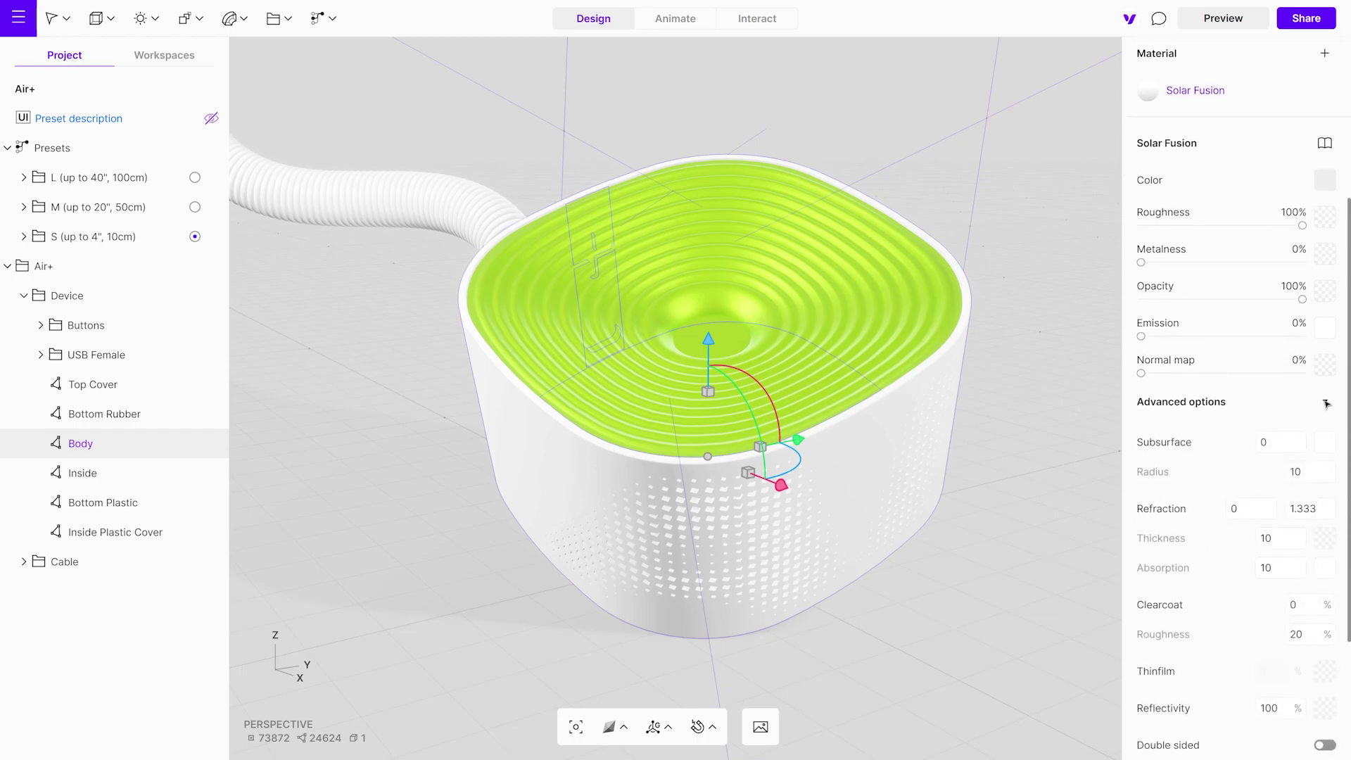
scroll(1267, 416, "down", 3)
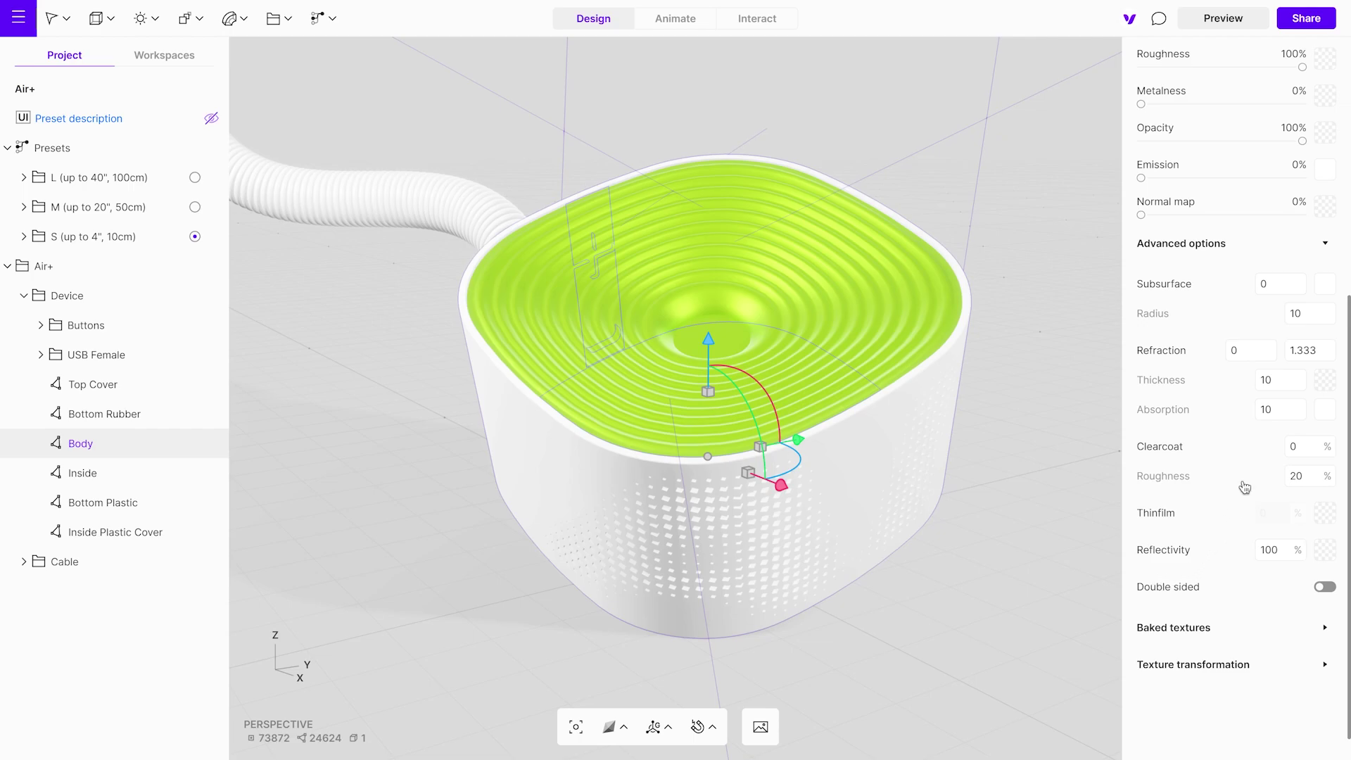
Step: Set the body material's subsurface to 100 and subsurface radius to 0
left_click(1270, 286)
key("Return")
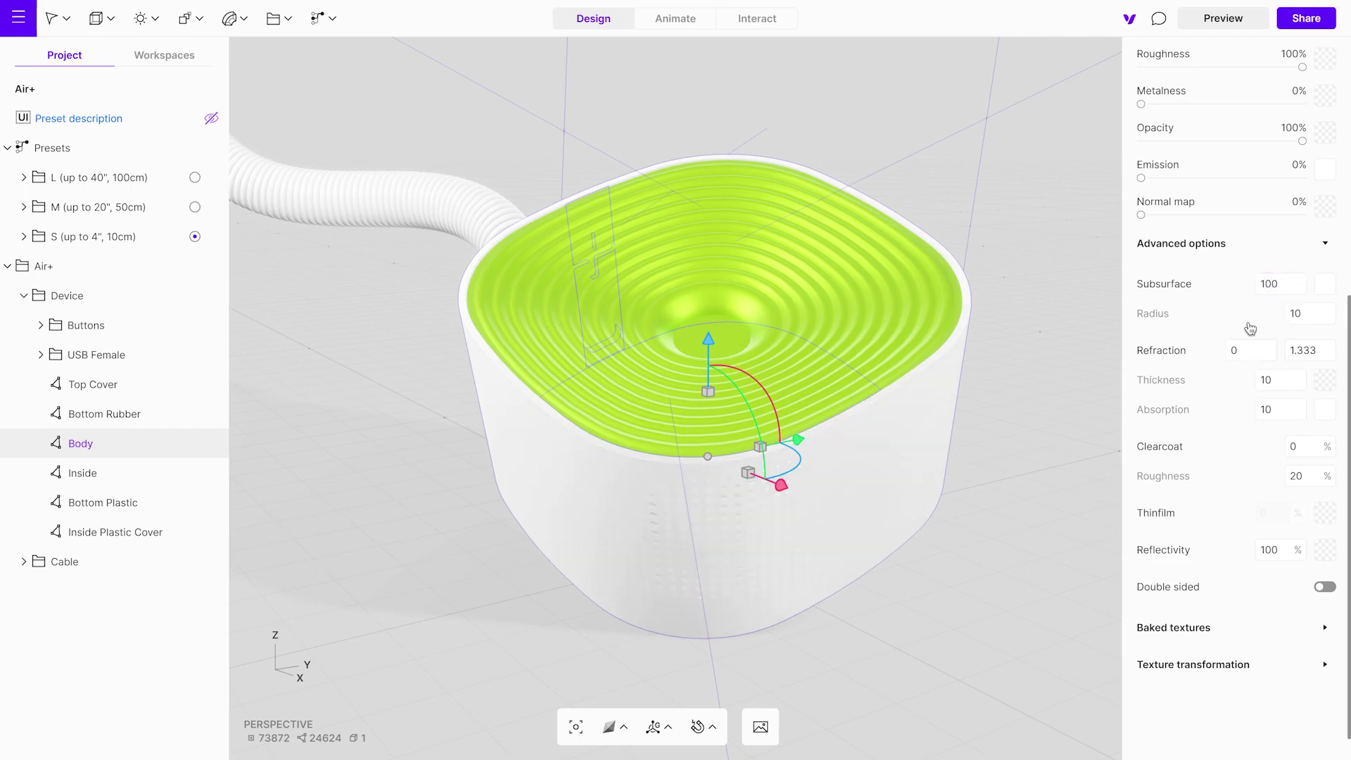
mouse_move(1294, 313)
type("0.1")
key("Return")
type("0")
scroll(705, 518, "up", 3)
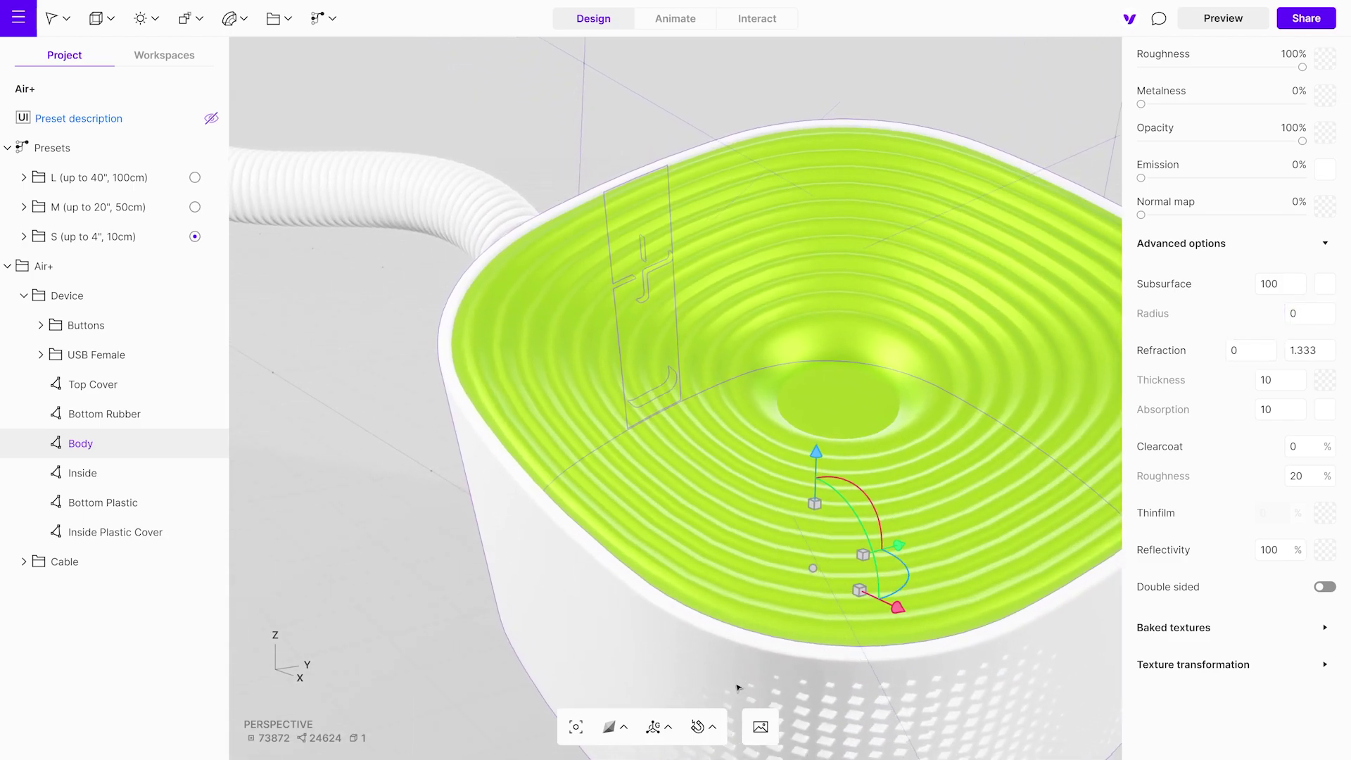
scroll(678, 402, "up", 3)
scroll(677, 402, "up", 2)
scroll(750, 490, "up", 2)
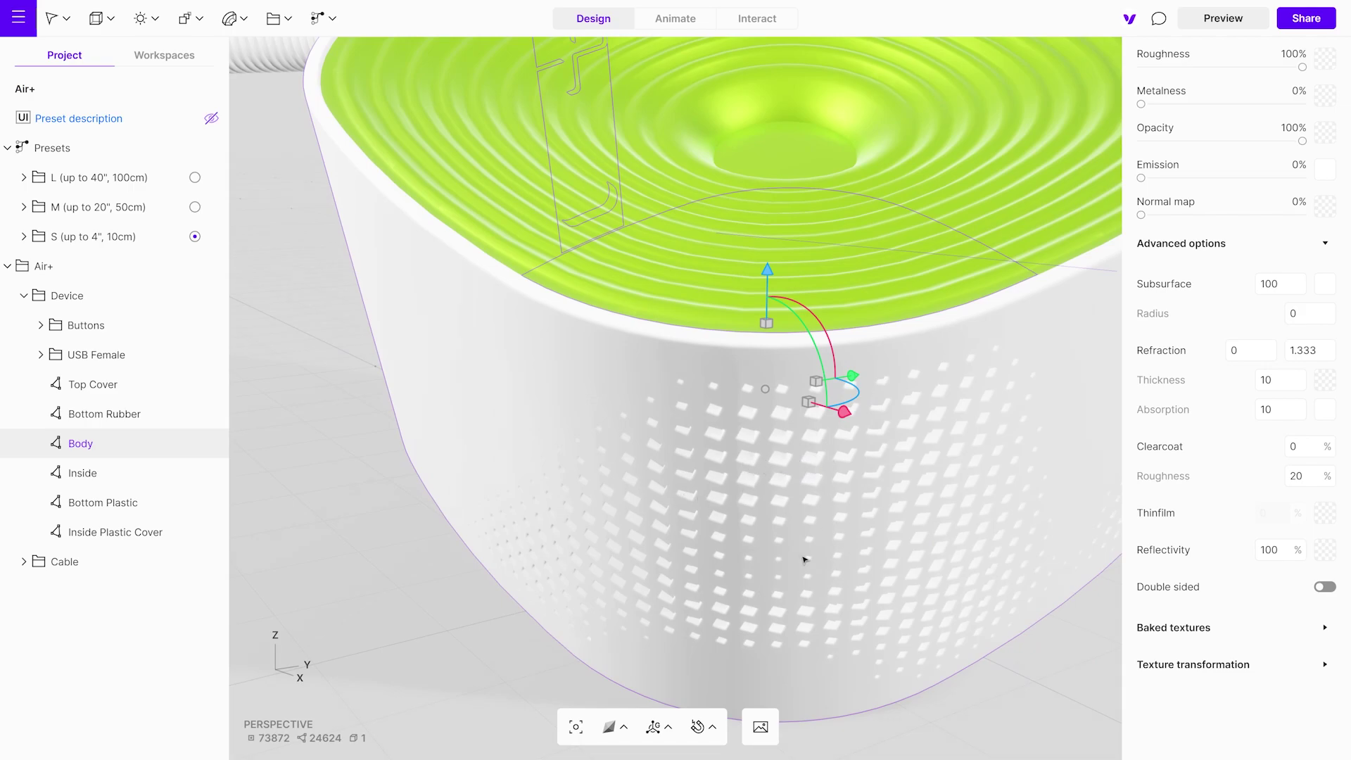
scroll(804, 560, "down", 3)
scroll(447, 286, "down", 2)
mouse_move(446, 286)
right_mouse_down()
mouse_move(657, 507)
mouse_move(674, 504)
right_mouse_up()
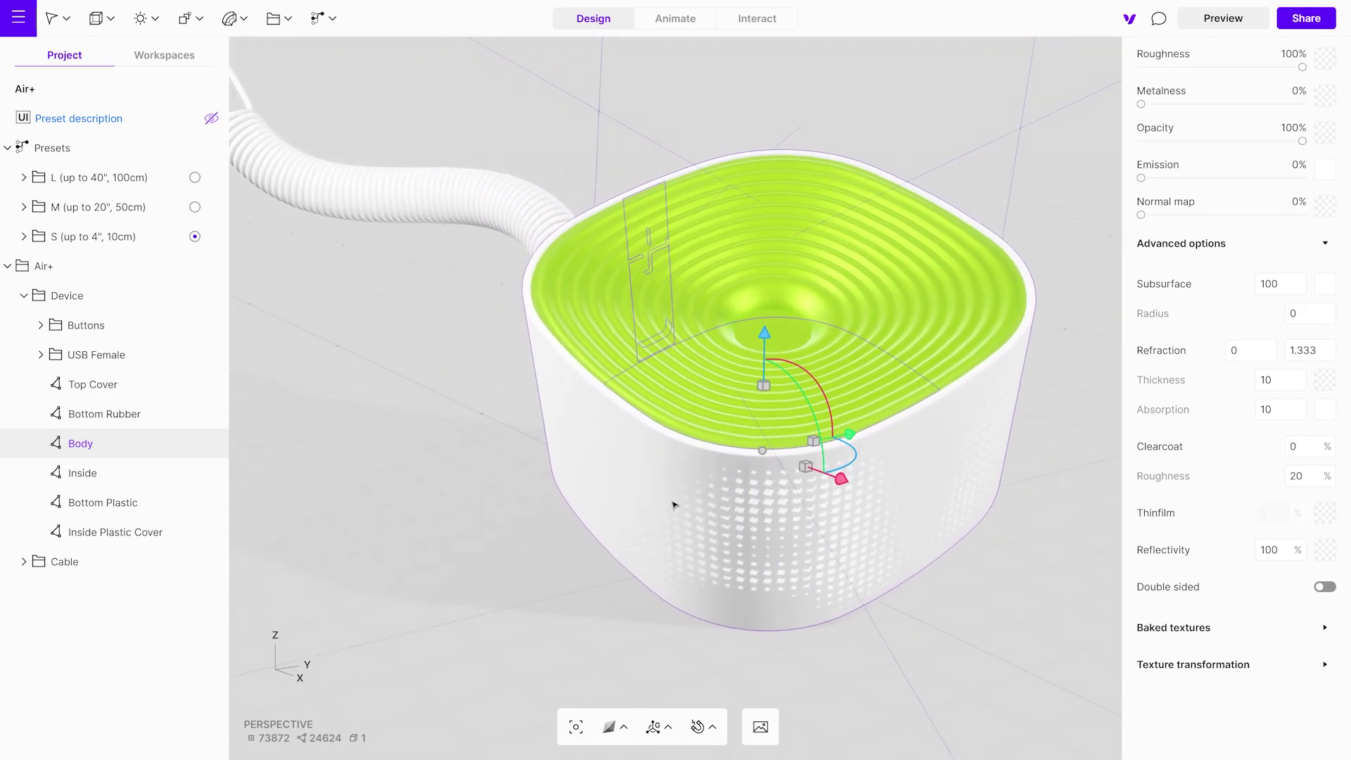
Step: Select the fabric cable, frame it with F, and orbit around it
left_click(407, 219)
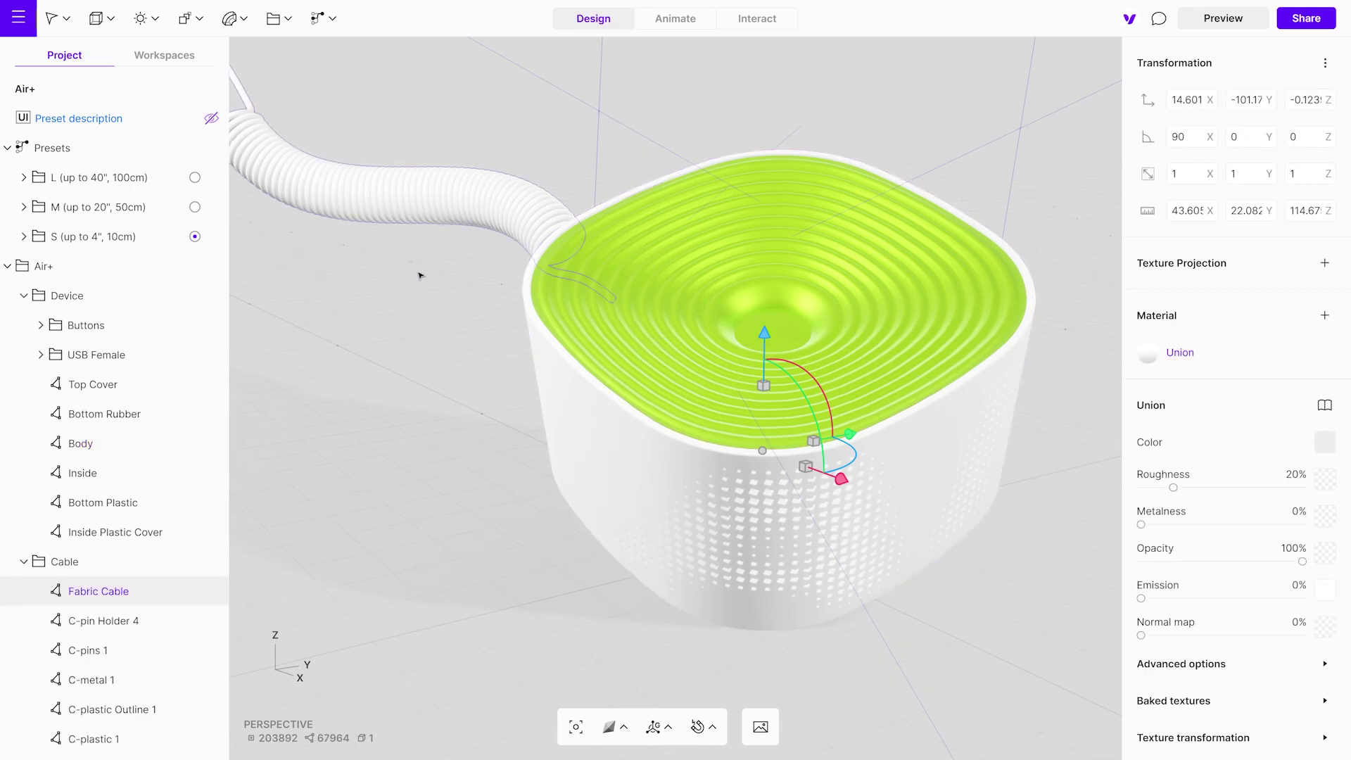
key("f")
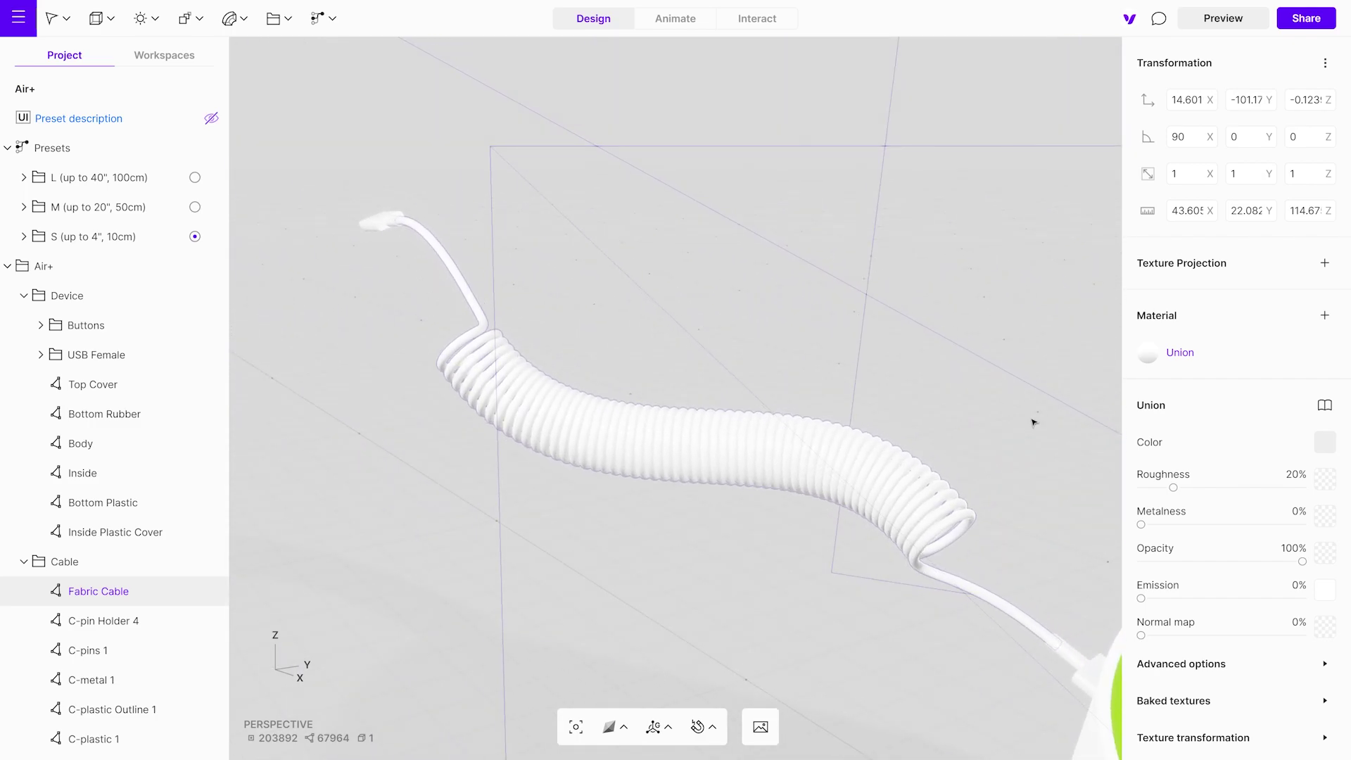
mouse_move(1034, 423)
right_mouse_down()
mouse_move(962, 474)
mouse_move(851, 471)
mouse_move(1004, 413)
mouse_move(1046, 346)
mouse_move(974, 443)
right_mouse_up()
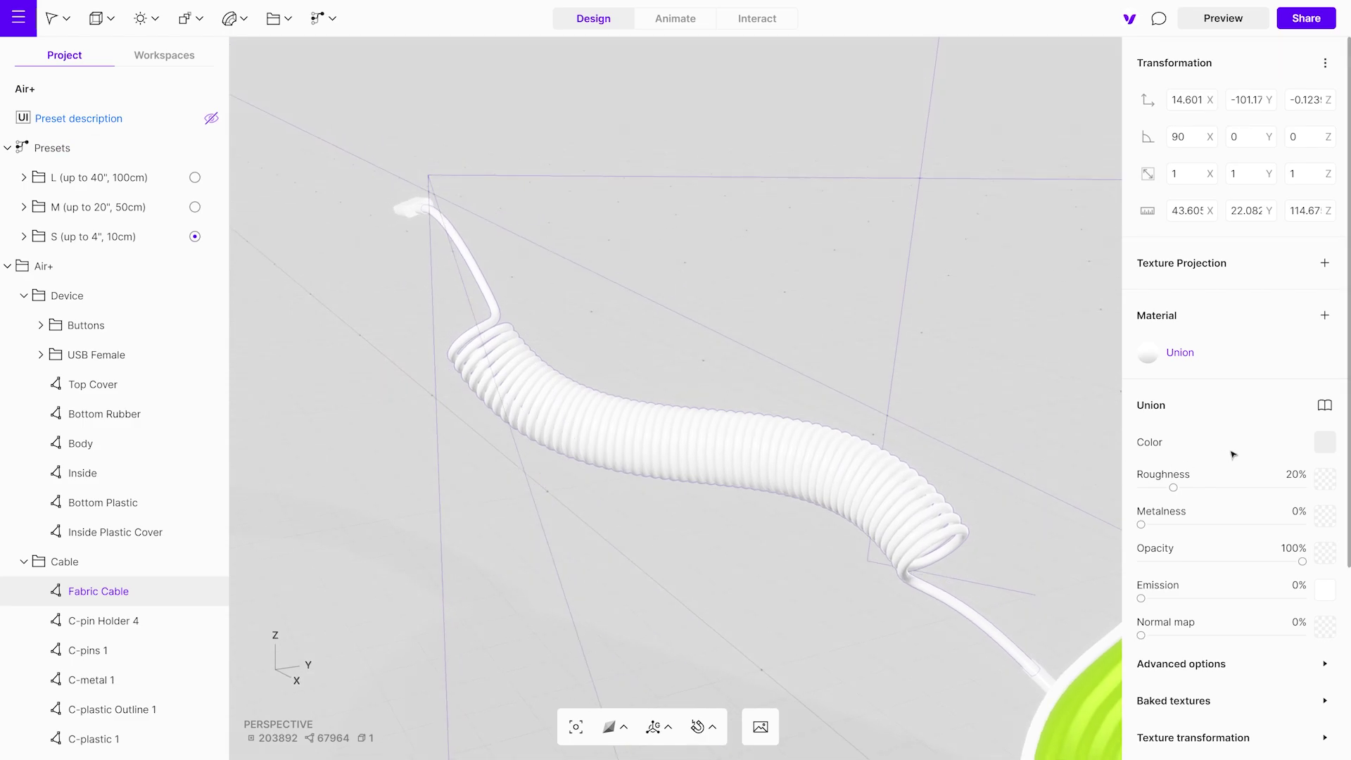
Step: Assign the Fabric Cable preset from the library's Cable category to the cable
left_click(1325, 405)
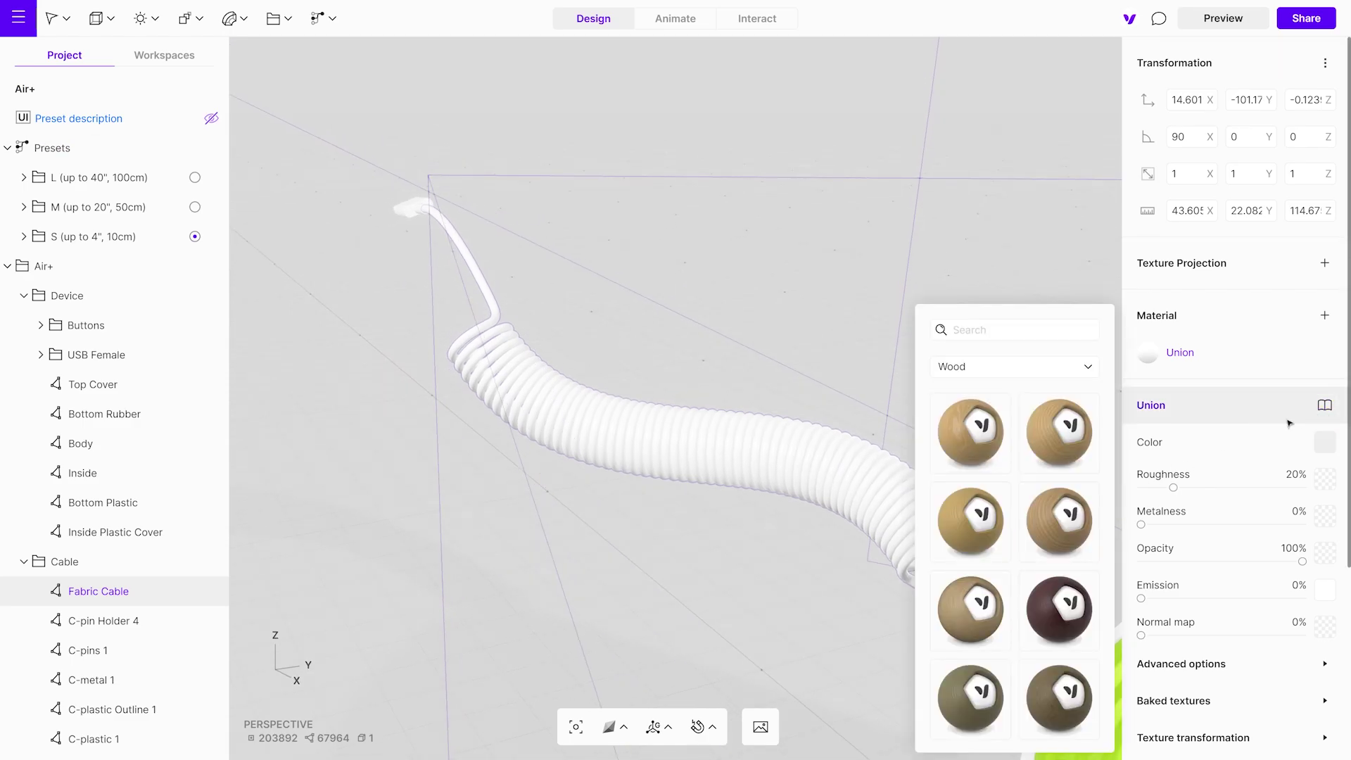
left_click(1041, 366)
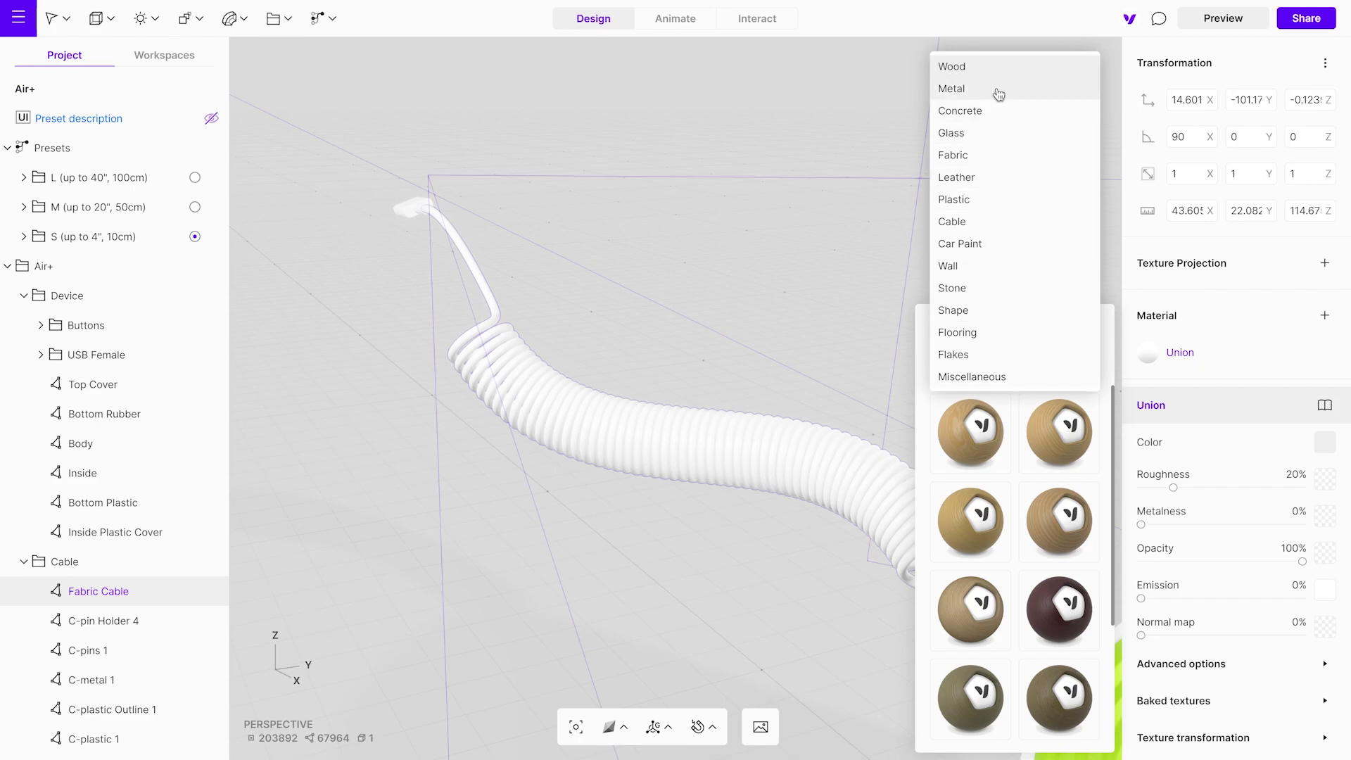
left_click(992, 228)
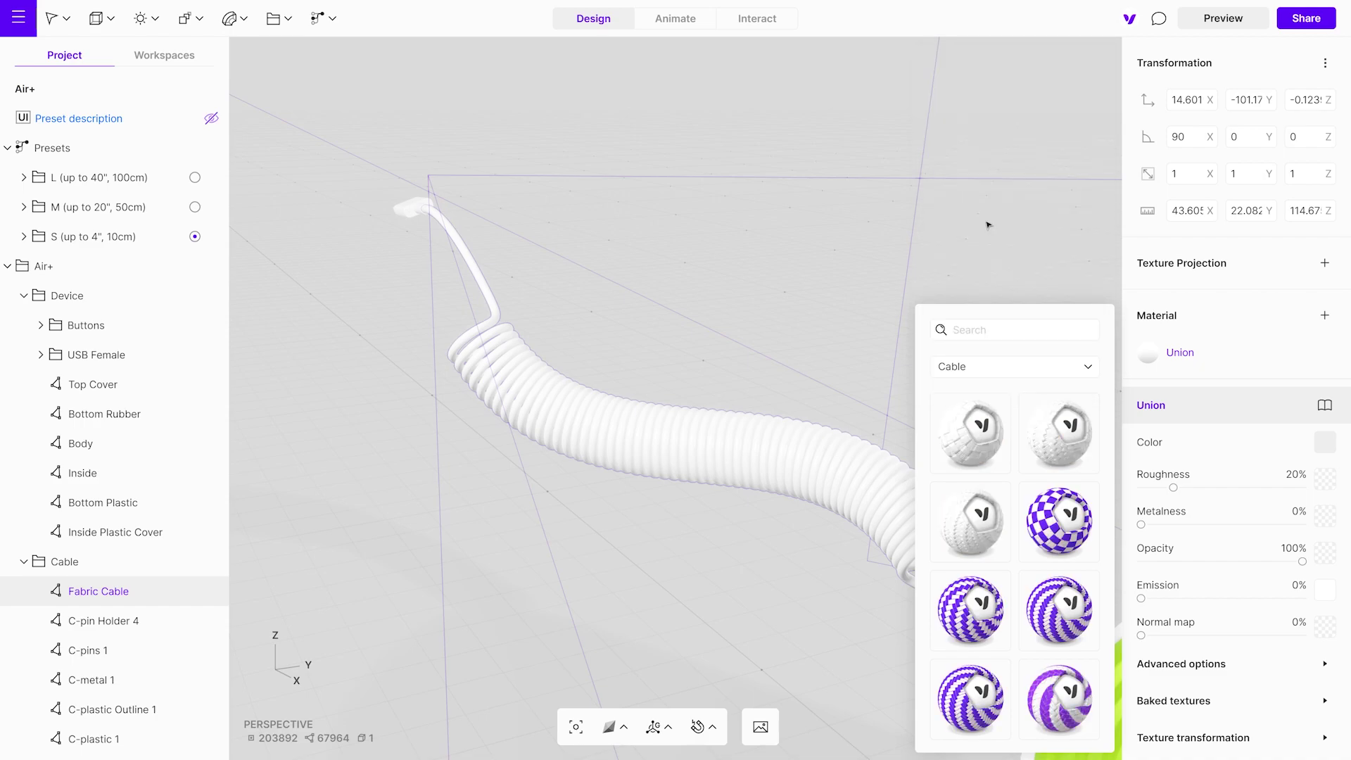
left_click(1073, 437)
left_click(1330, 447)
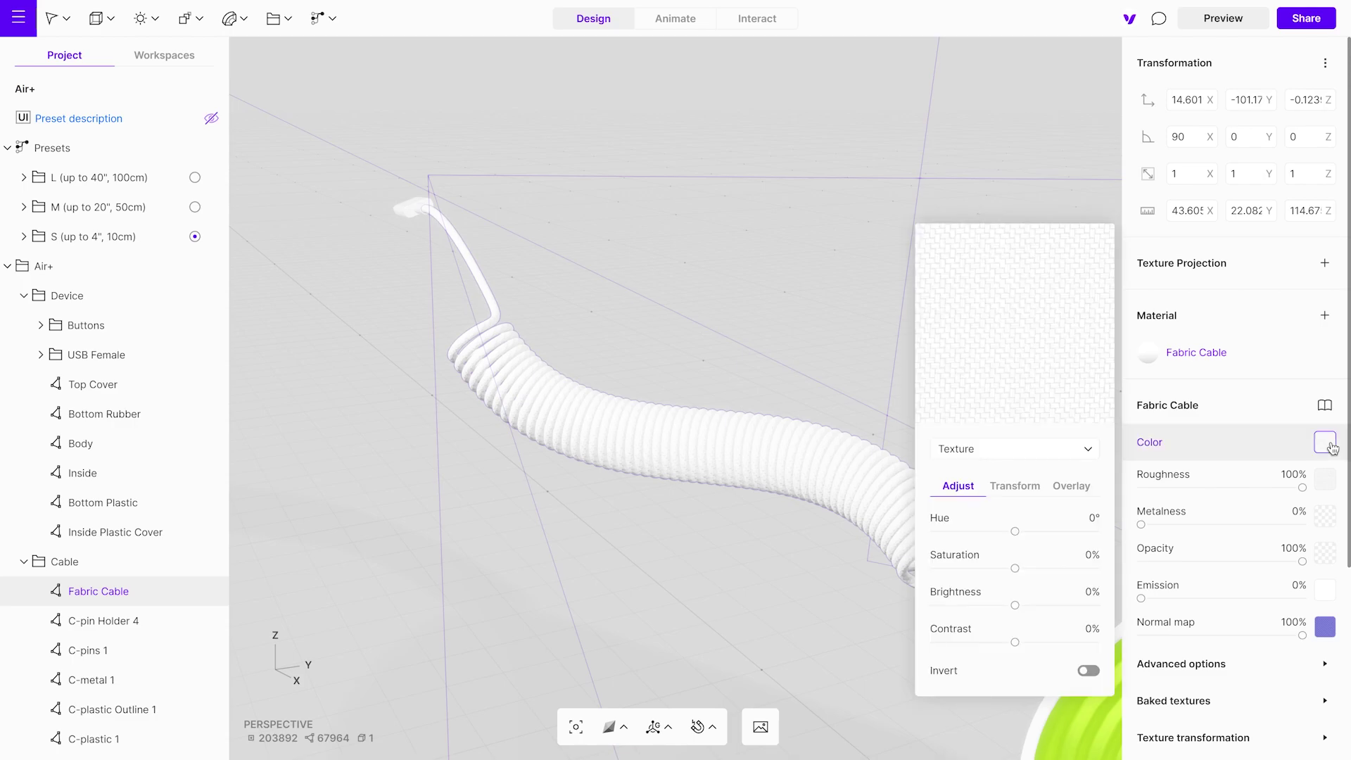
left_click(1091, 451)
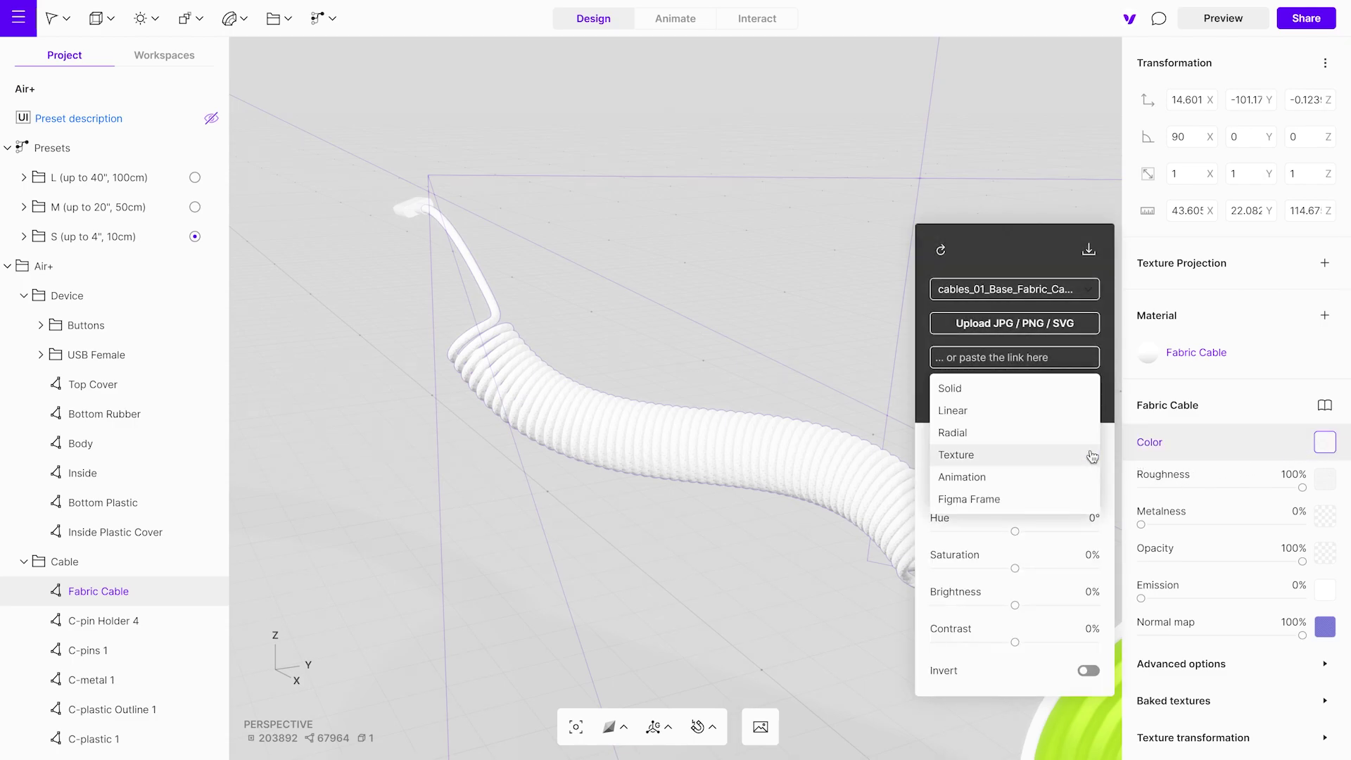
Step: Give the cable a solid lime green colour (HEX 84EB07)
left_click(1034, 394)
left_click_drag(962, 281, 1108, 240)
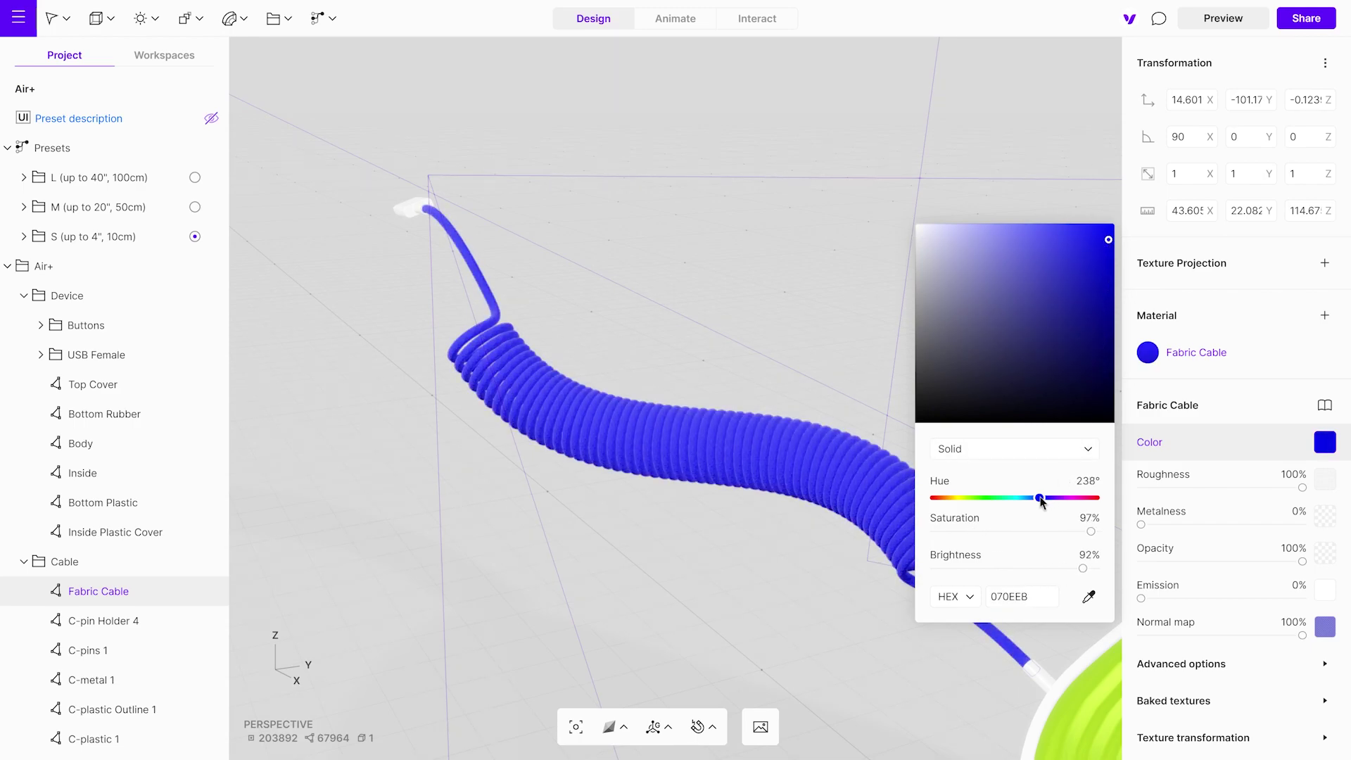
left_click_drag(1041, 502, 978, 503)
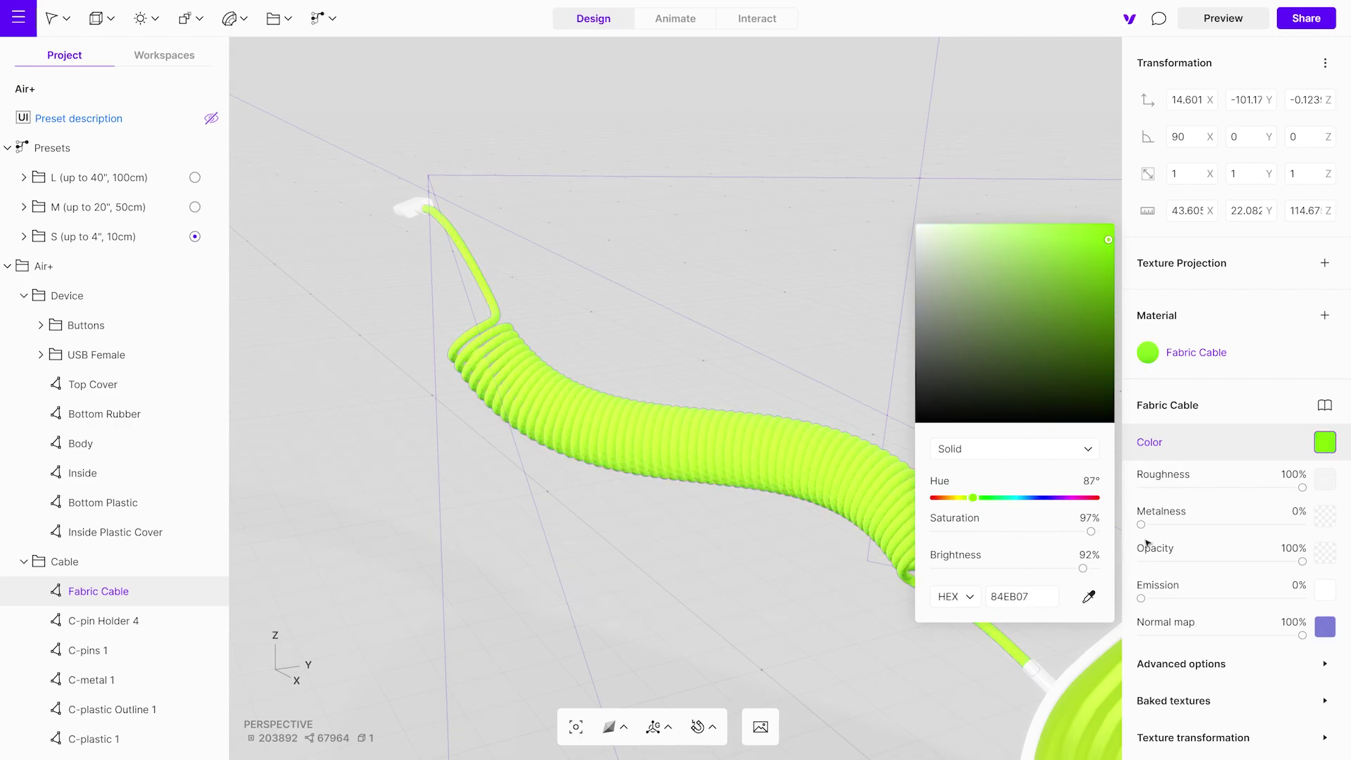
Step: Set the cable material's roughness to about 74% and metalness to 42%
mouse_move(1302, 489)
left_mouse_down()
mouse_move(1152, 495)
mouse_move(1195, 491)
left_mouse_up()
mouse_move(1144, 530)
left_mouse_down()
mouse_move(1275, 532)
mouse_move(1258, 530)
left_mouse_up()
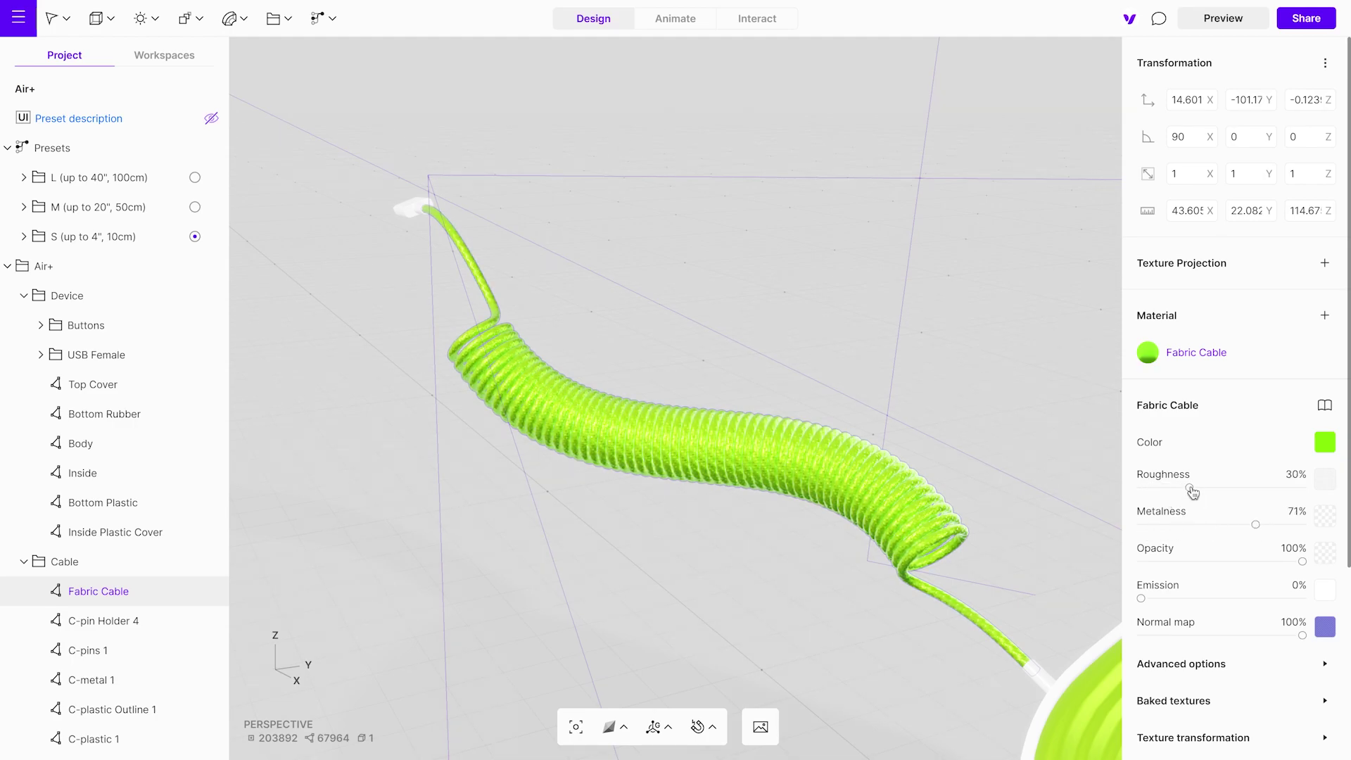
mouse_move(1194, 492)
left_mouse_down()
mouse_move(1267, 489)
mouse_move(1248, 531)
mouse_move(1201, 524)
mouse_move(1215, 529)
left_mouse_up()
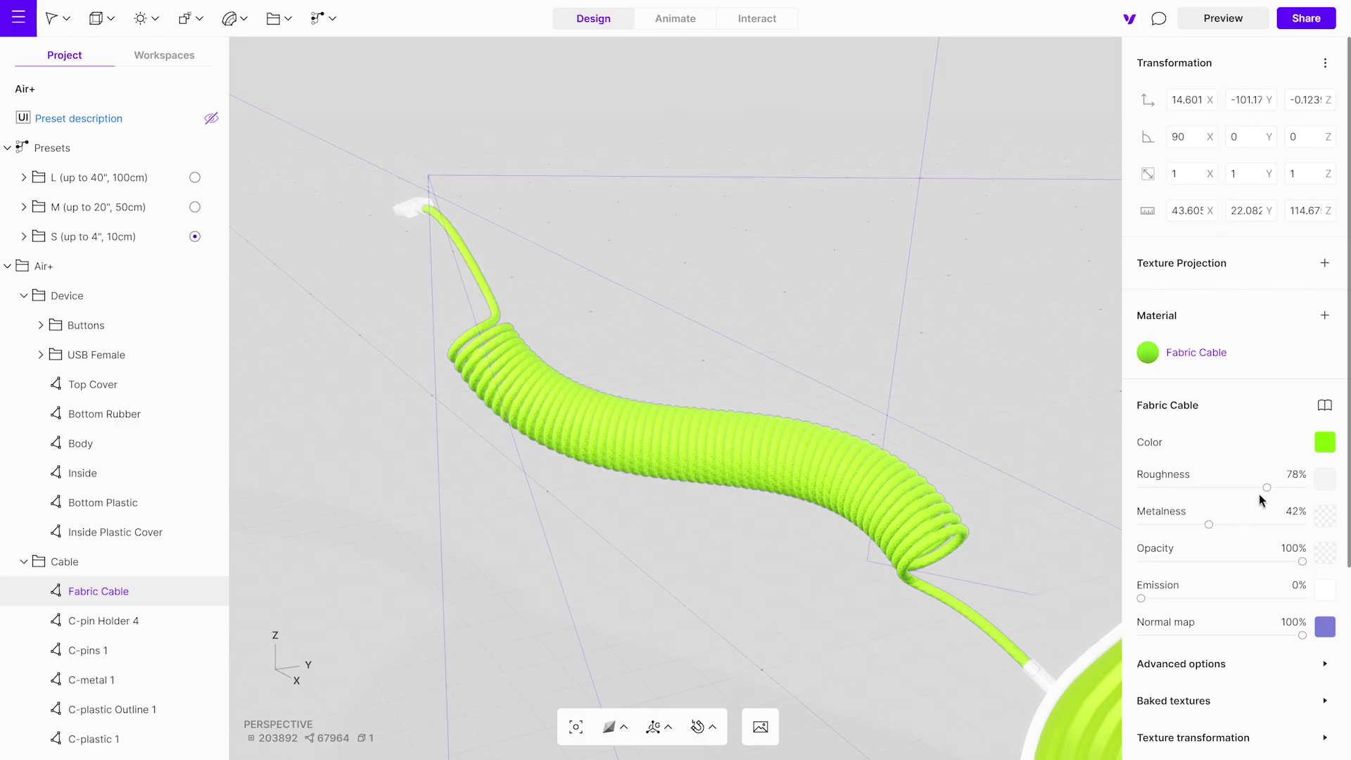
left_click_drag(1272, 494, 1268, 493)
mouse_move(777, 557)
left_mouse_down()
mouse_move(827, 619)
mouse_move(1046, 631)
left_mouse_up()
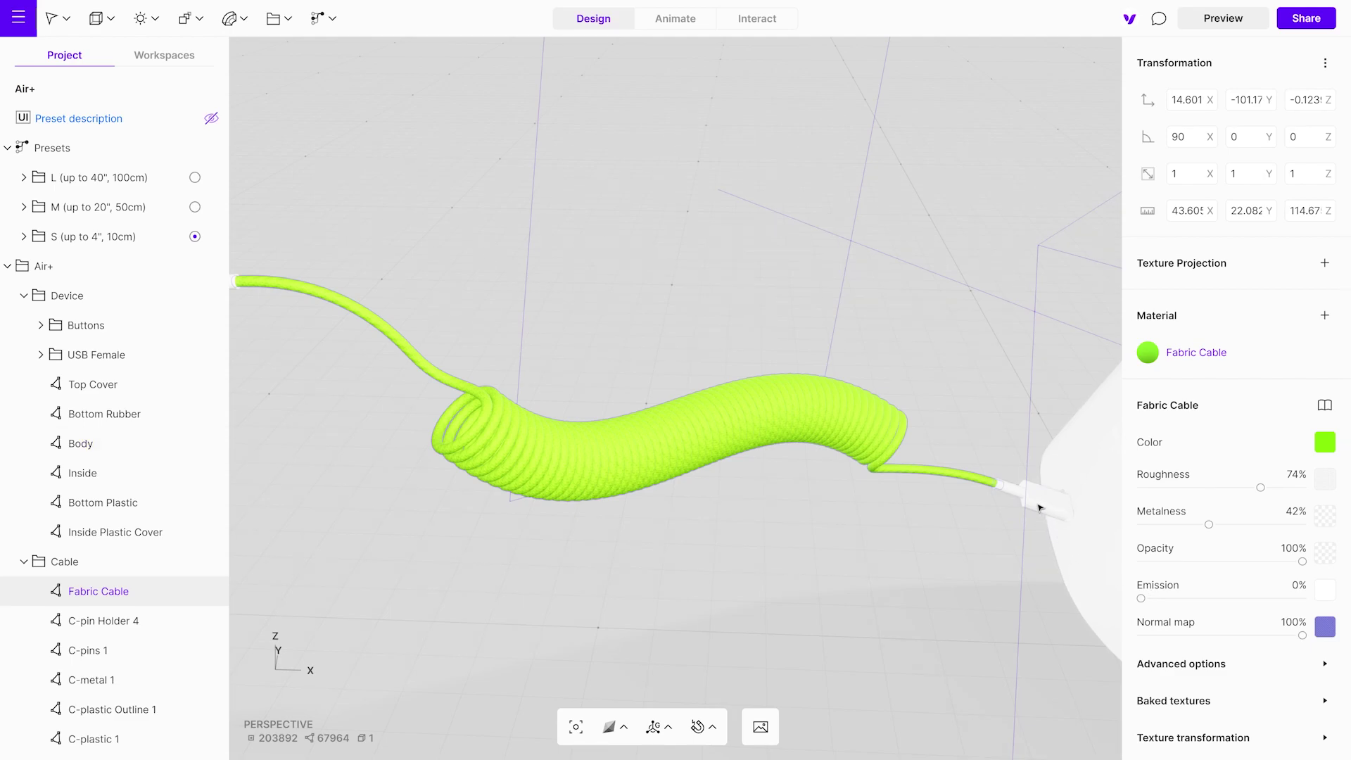
Step: Select the device-end connector and colour its Spring material green (HEX 69DB0B)
left_click(1037, 509)
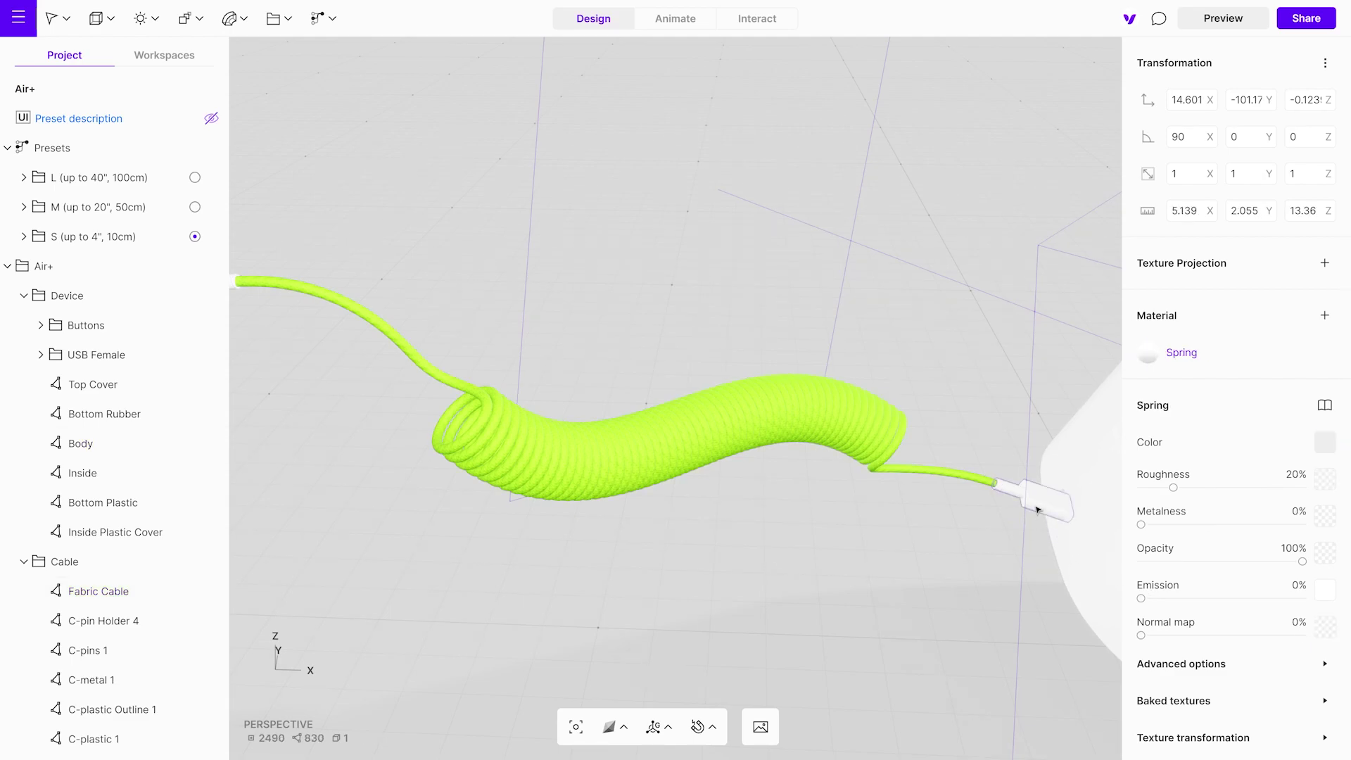
scroll(1013, 543, "up", 5)
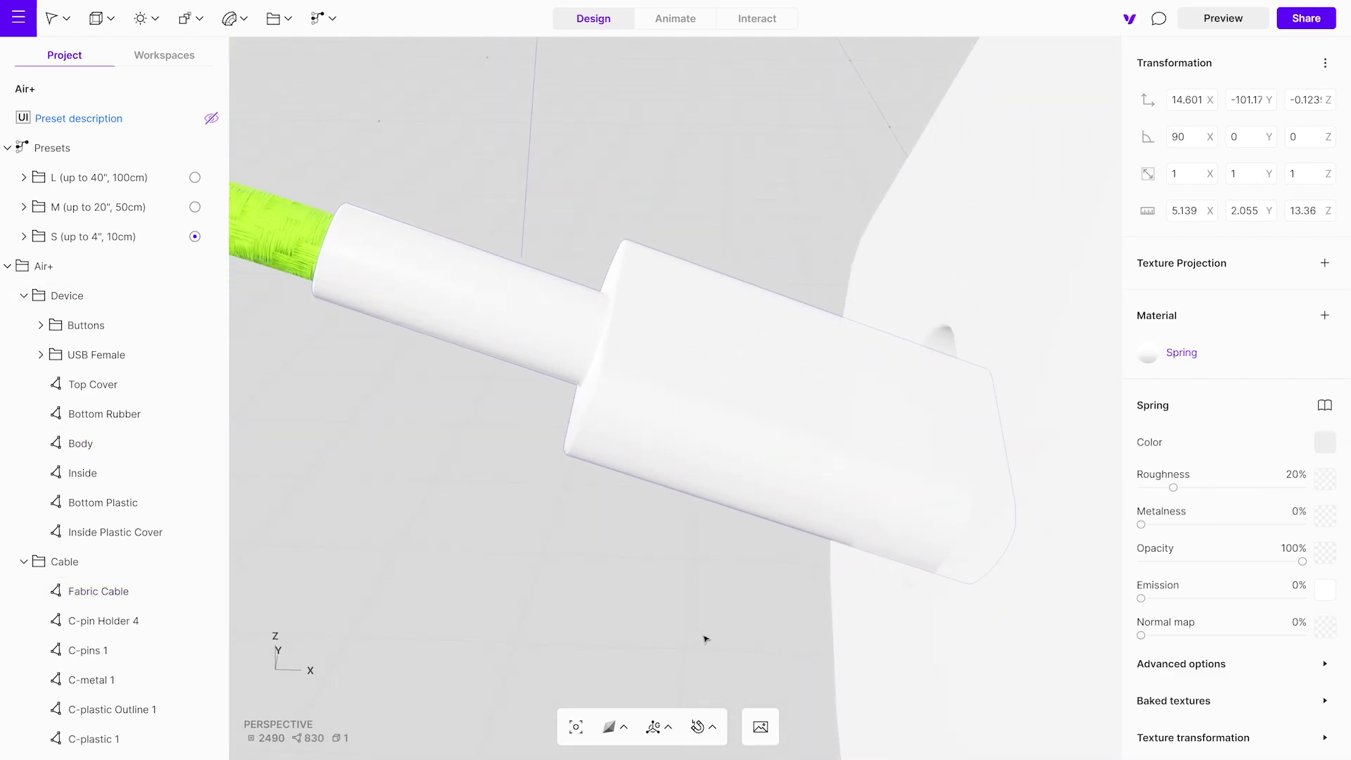
scroll(681, 477, "up", 2)
mouse_move(486, 470)
right_mouse_down()
mouse_move(572, 524)
mouse_move(748, 503)
right_mouse_up()
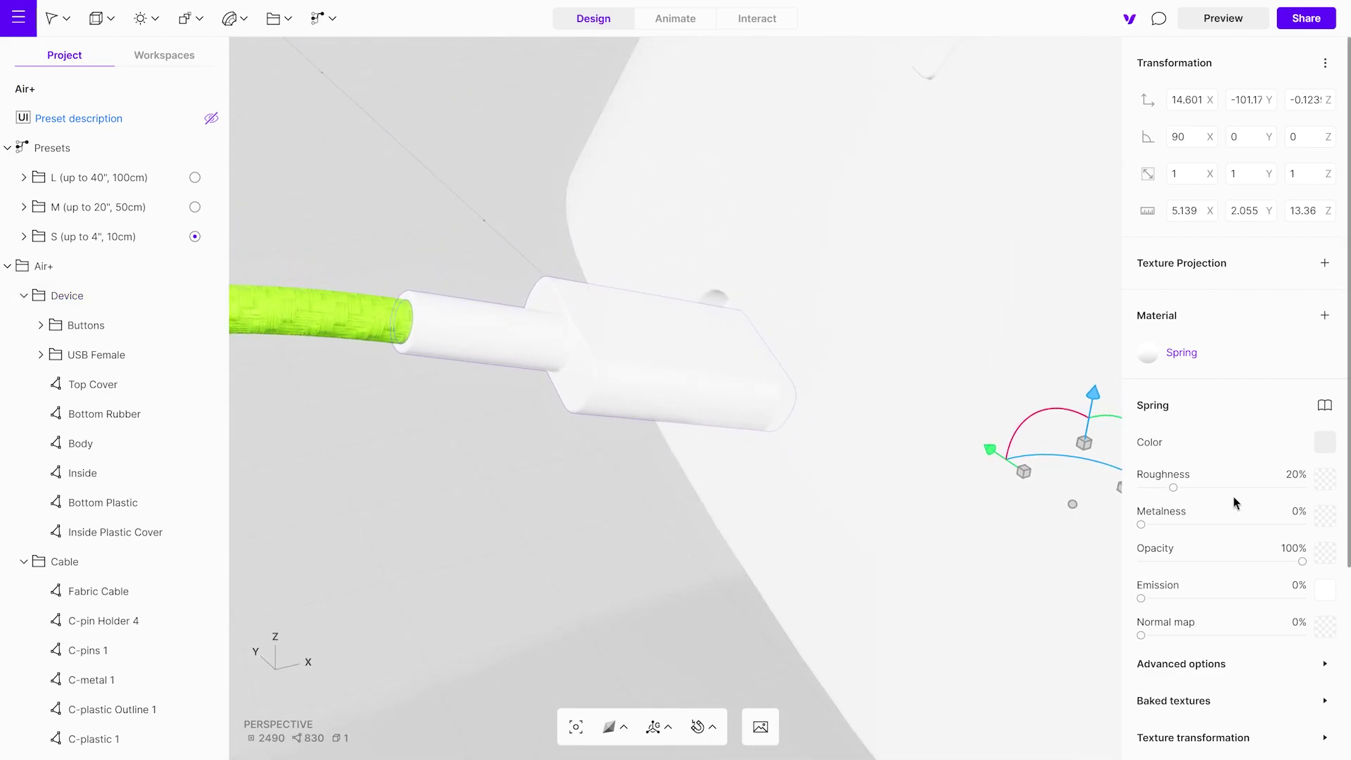
left_click(1325, 444)
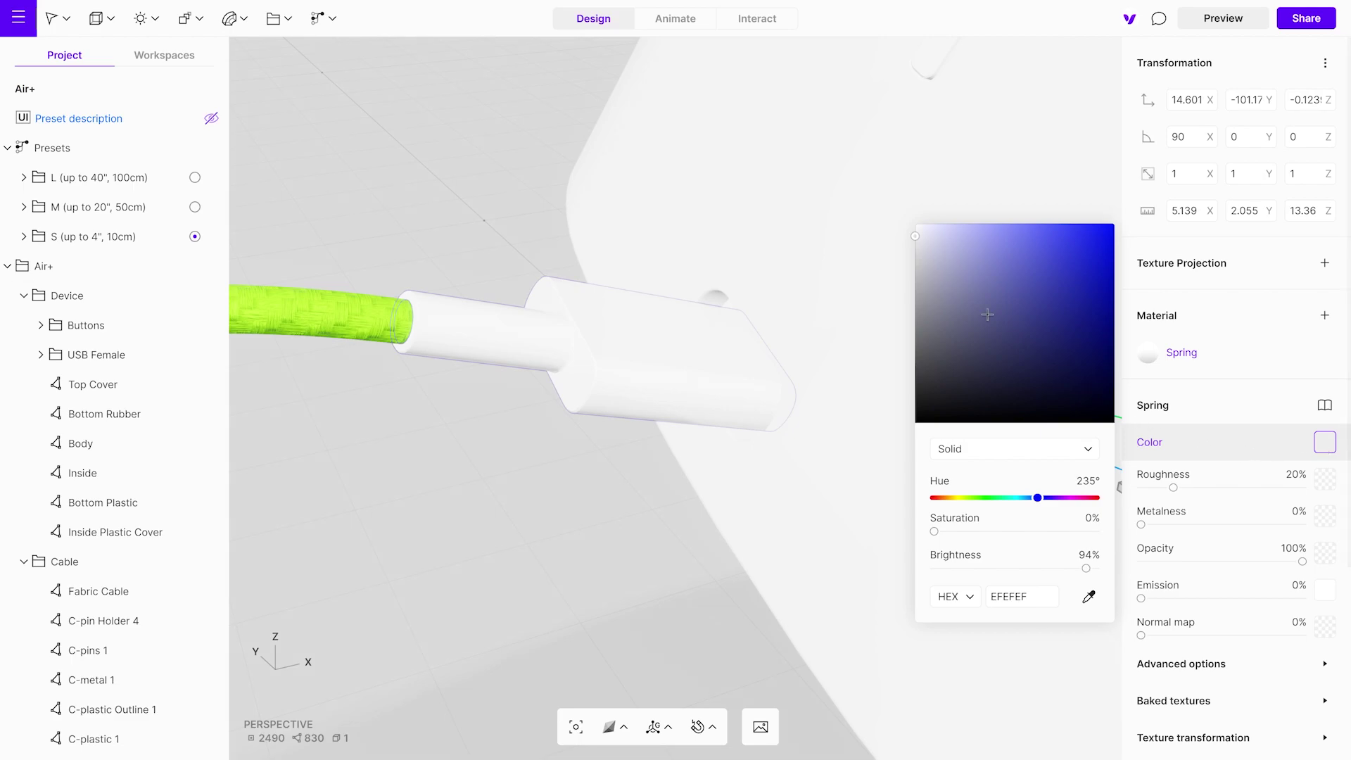
mouse_move(936, 235)
left_mouse_down()
mouse_move(1102, 232)
mouse_move(1104, 251)
left_mouse_up()
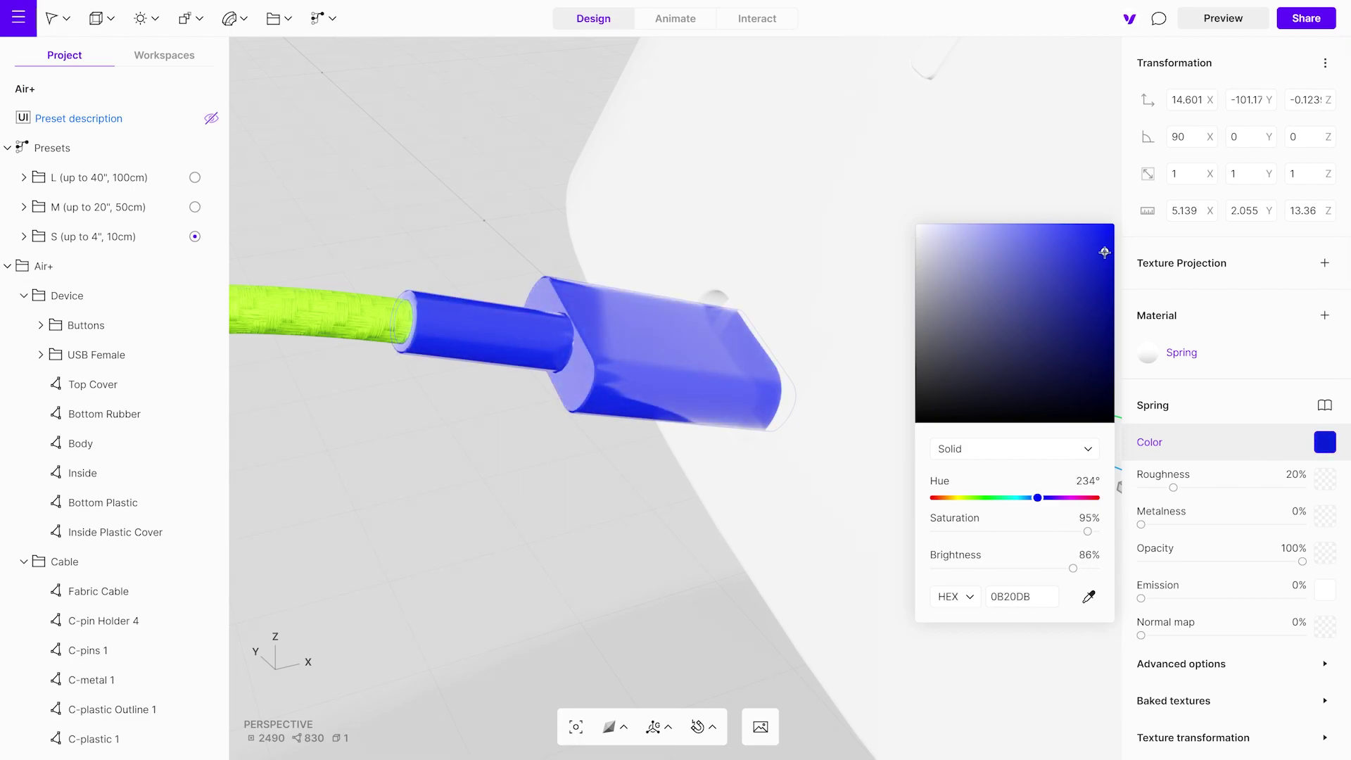
left_click_drag(1037, 499, 982, 498)
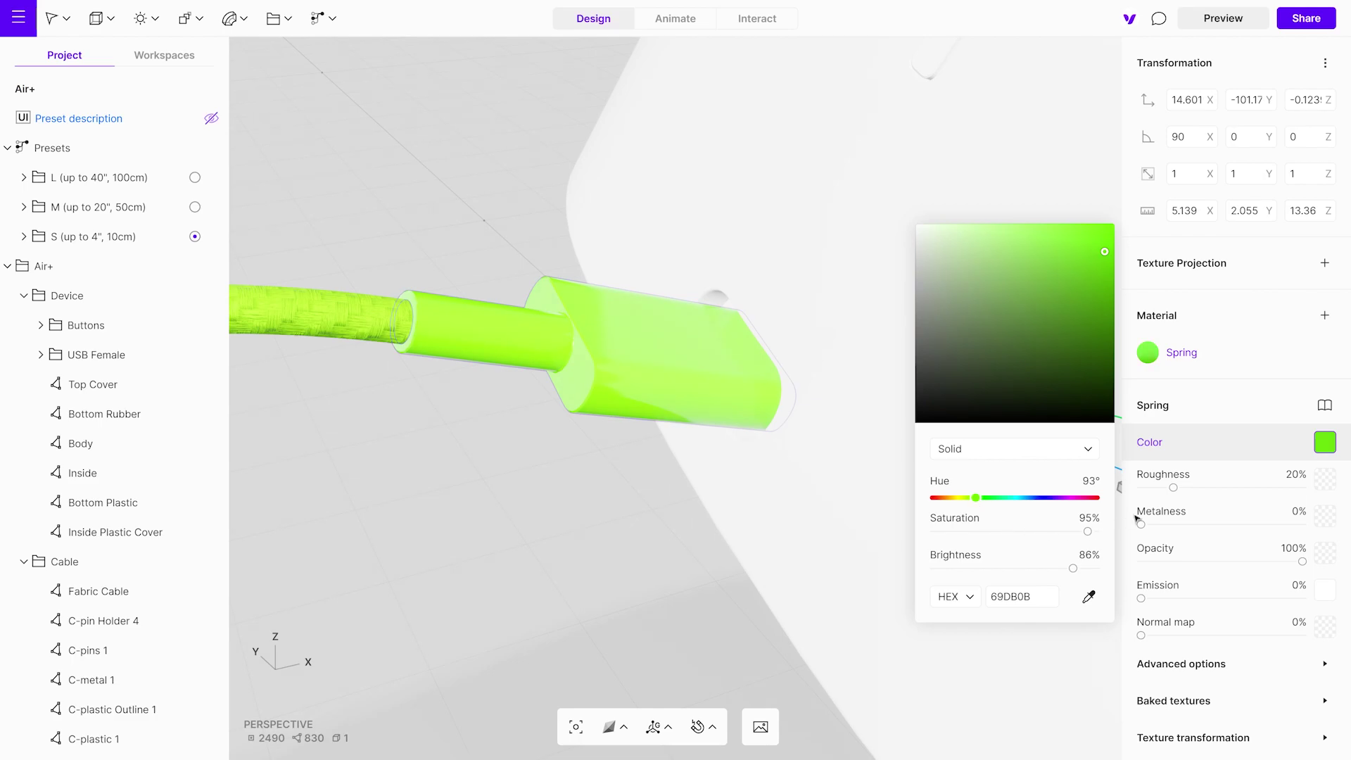
Step: Raise the connector material's roughness to about 43%
left_click(1172, 487)
mouse_move(1172, 488)
left_mouse_down()
mouse_move(1237, 493)
mouse_move(1215, 495)
left_mouse_up()
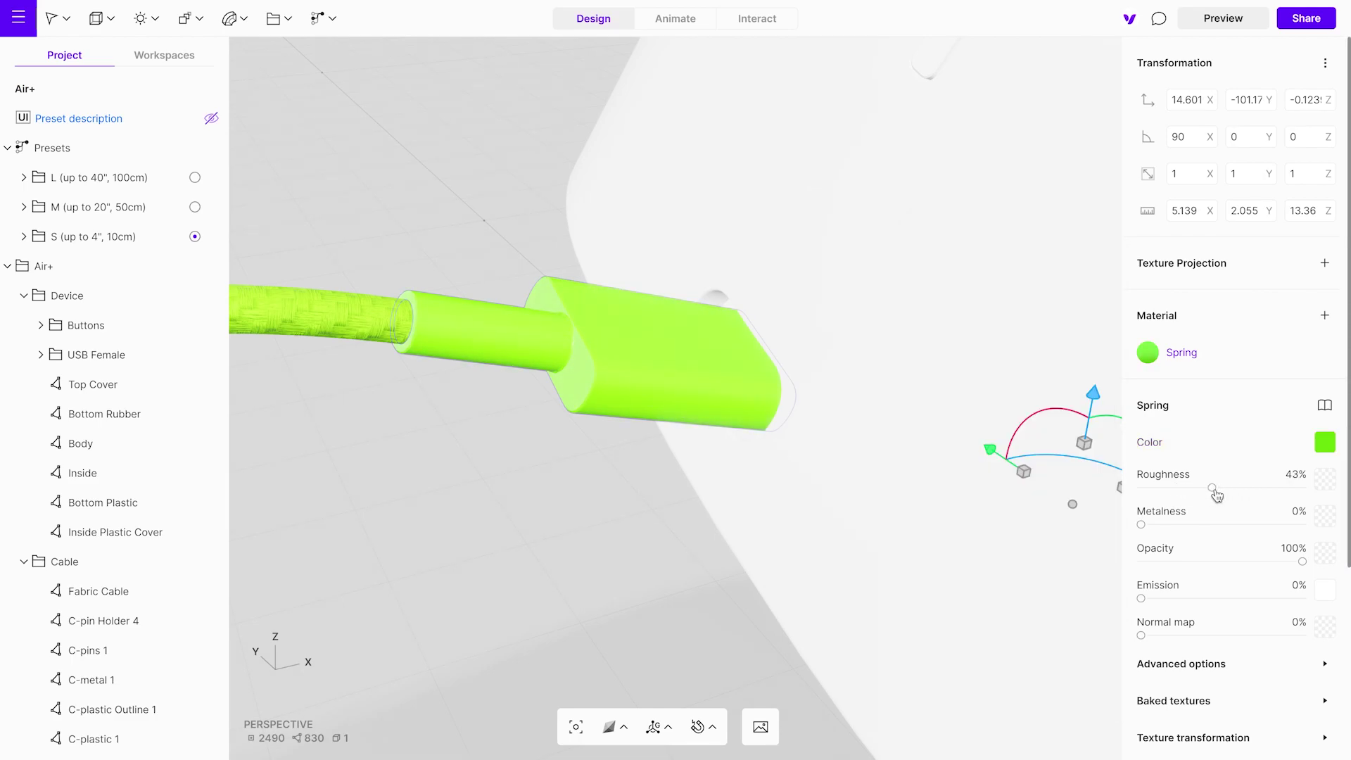
scroll(633, 181, "down", 5)
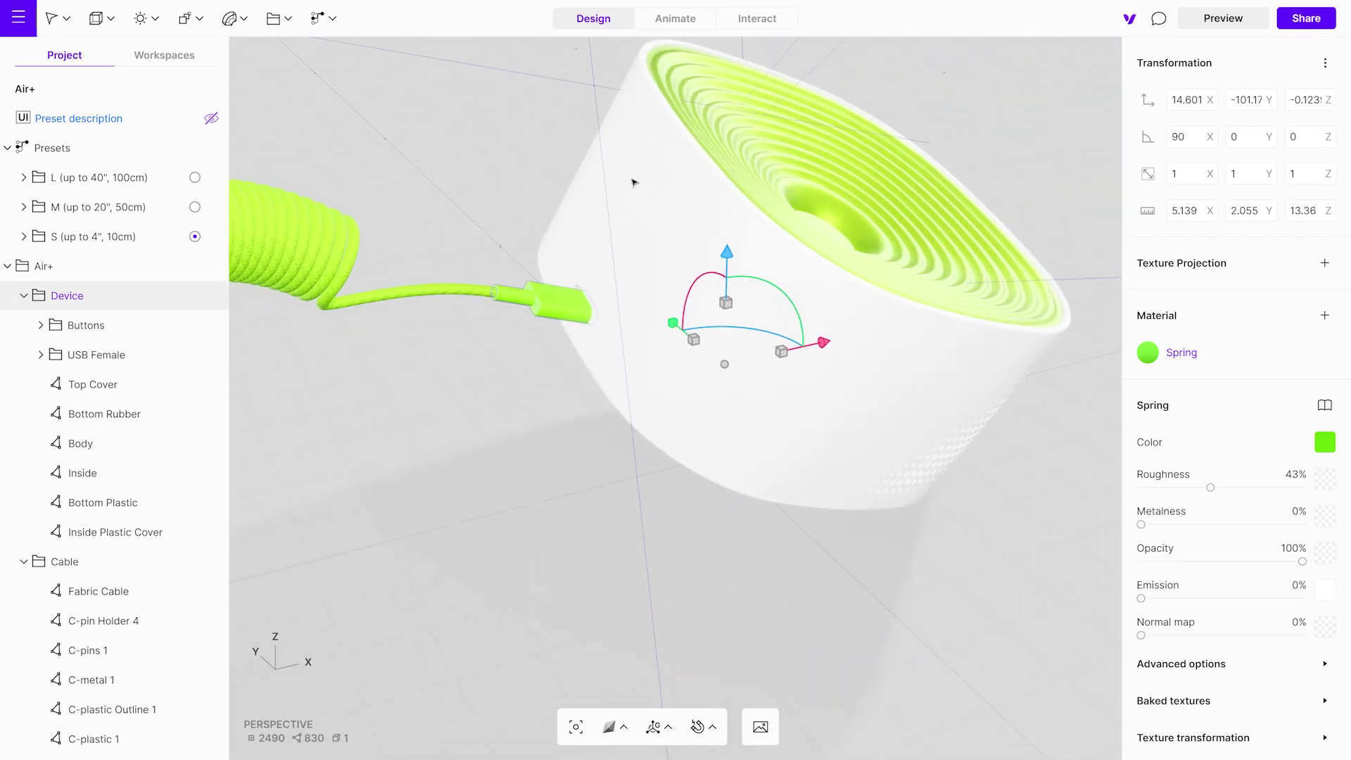
mouse_move(633, 181)
left_mouse_down()
mouse_move(947, 501)
mouse_move(651, 528)
mouse_move(772, 512)
mouse_move(613, 507)
mouse_move(613, 460)
mouse_move(594, 468)
mouse_move(669, 509)
left_mouse_up()
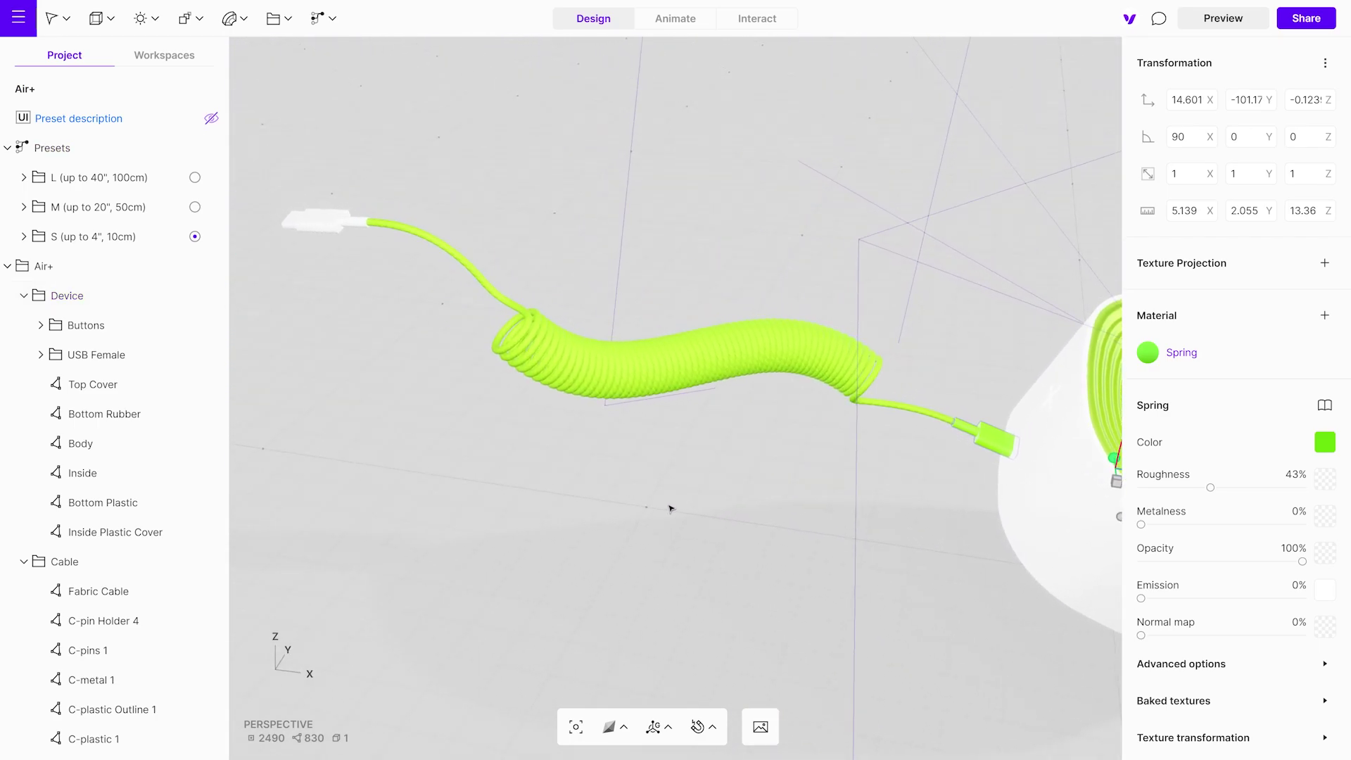
Step: Copy the green connector's Spring material onto the far-end USB plug with the eyedropper
left_click(318, 229)
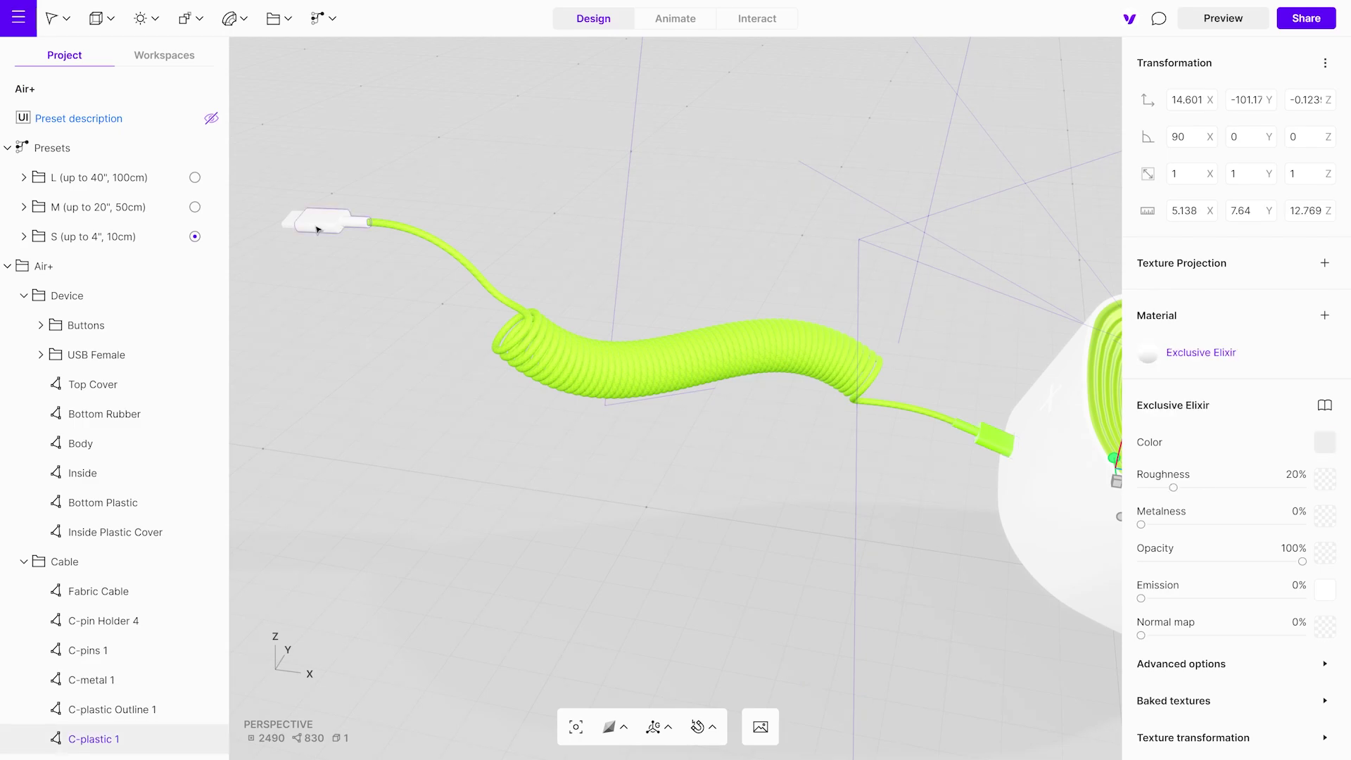
mouse_move(1214, 352)
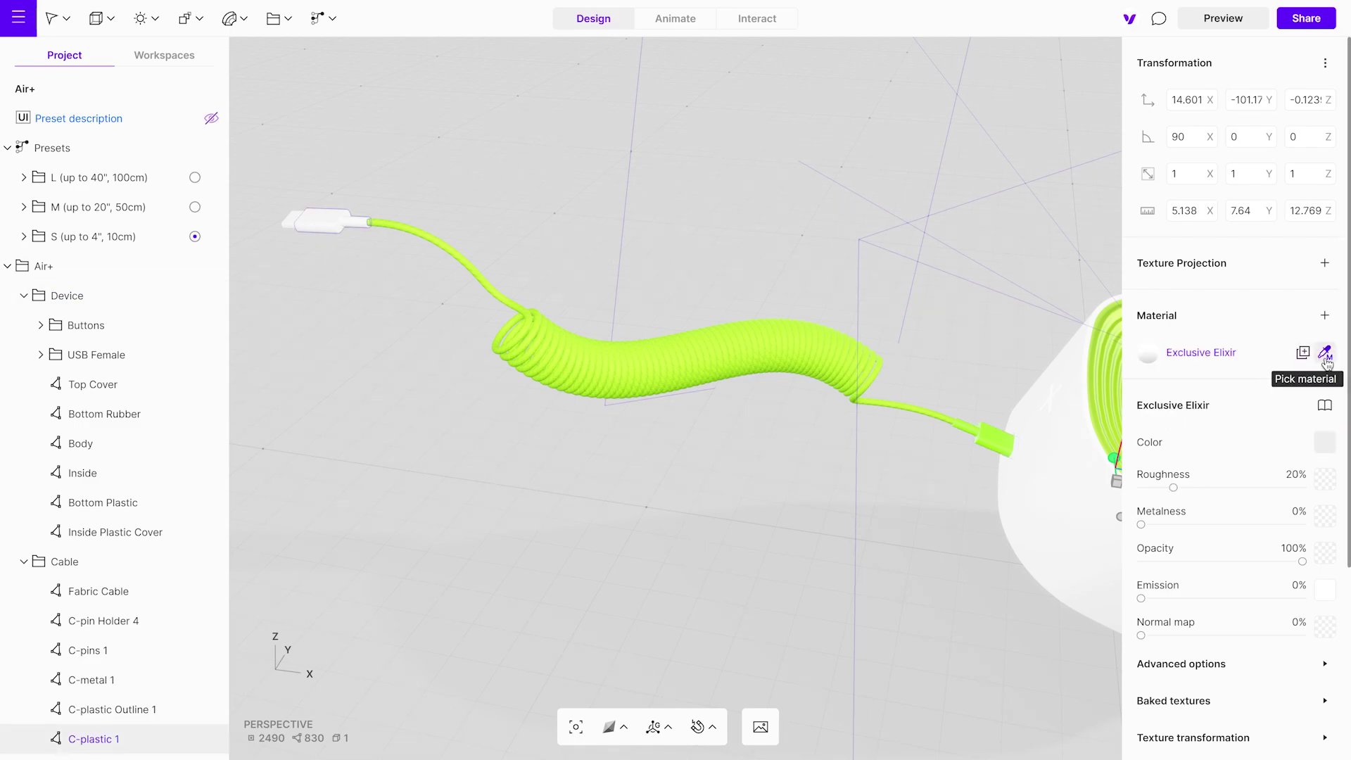
left_click(1324, 352)
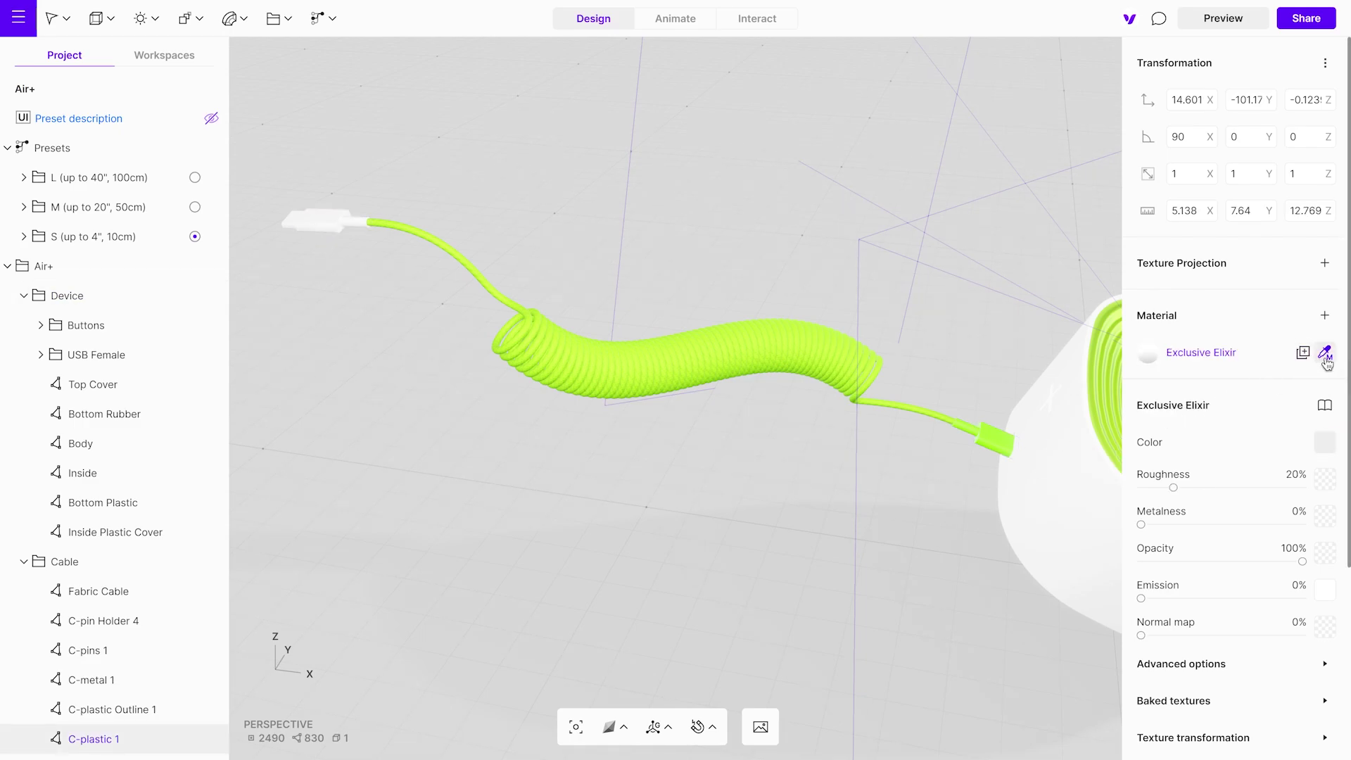
left_click(990, 443)
Step: Darken the shared Spring green on both plugs to HEX 68B32B
left_click(992, 444)
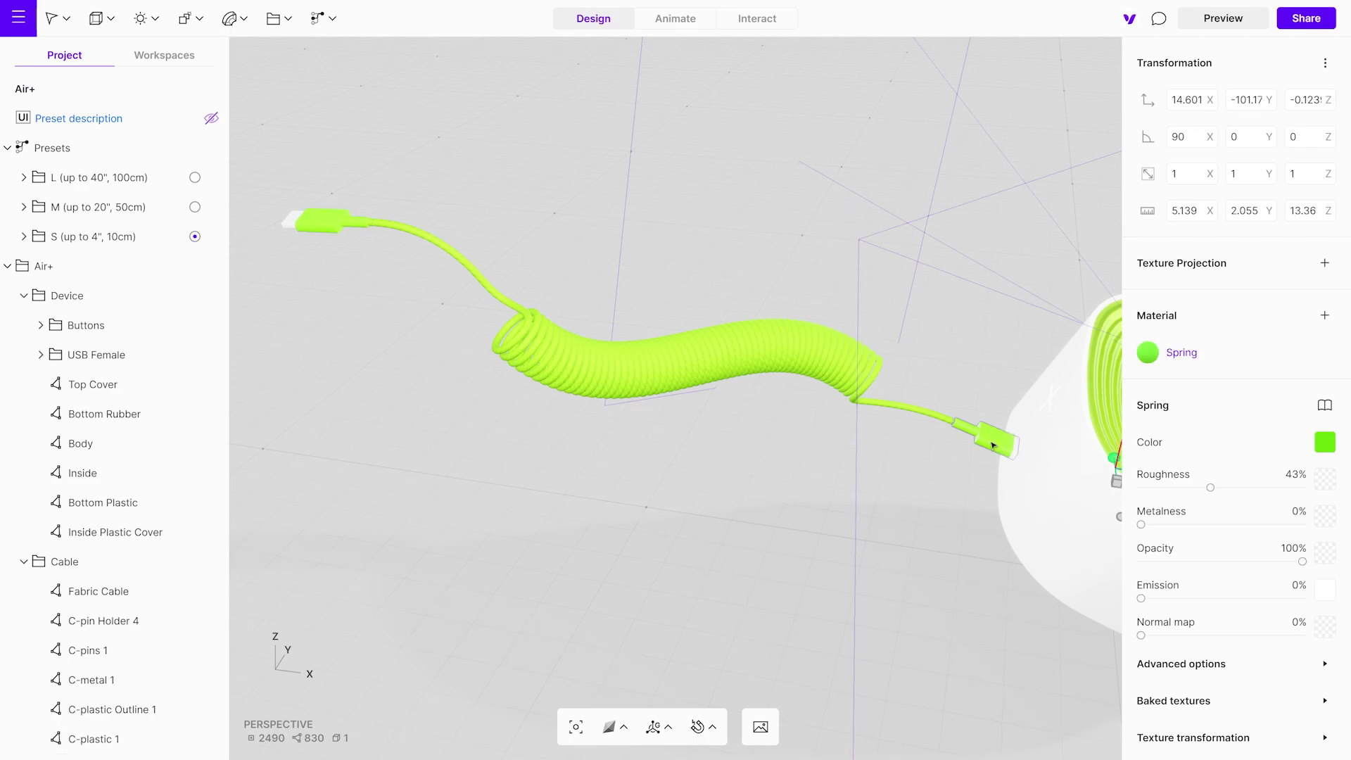
left_click(1324, 445)
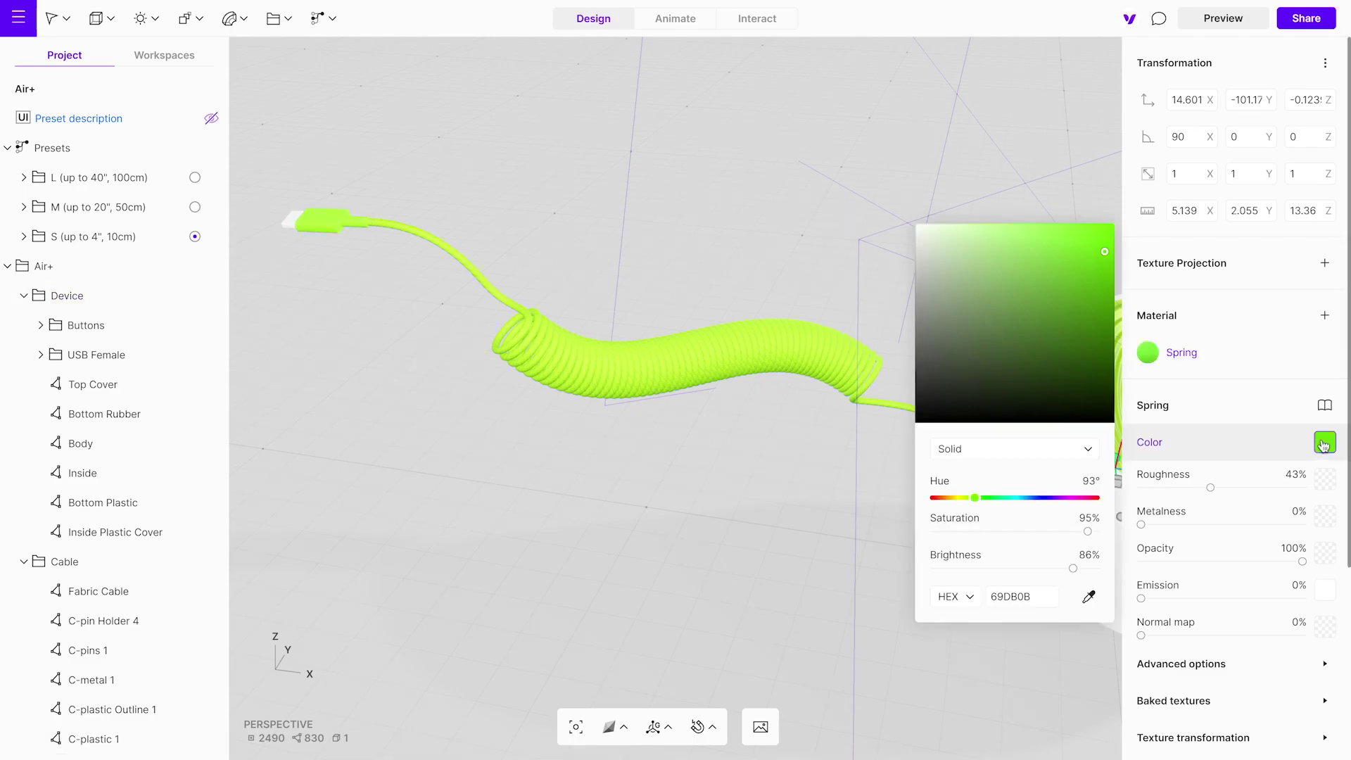
left_click_drag(1104, 256, 1080, 291)
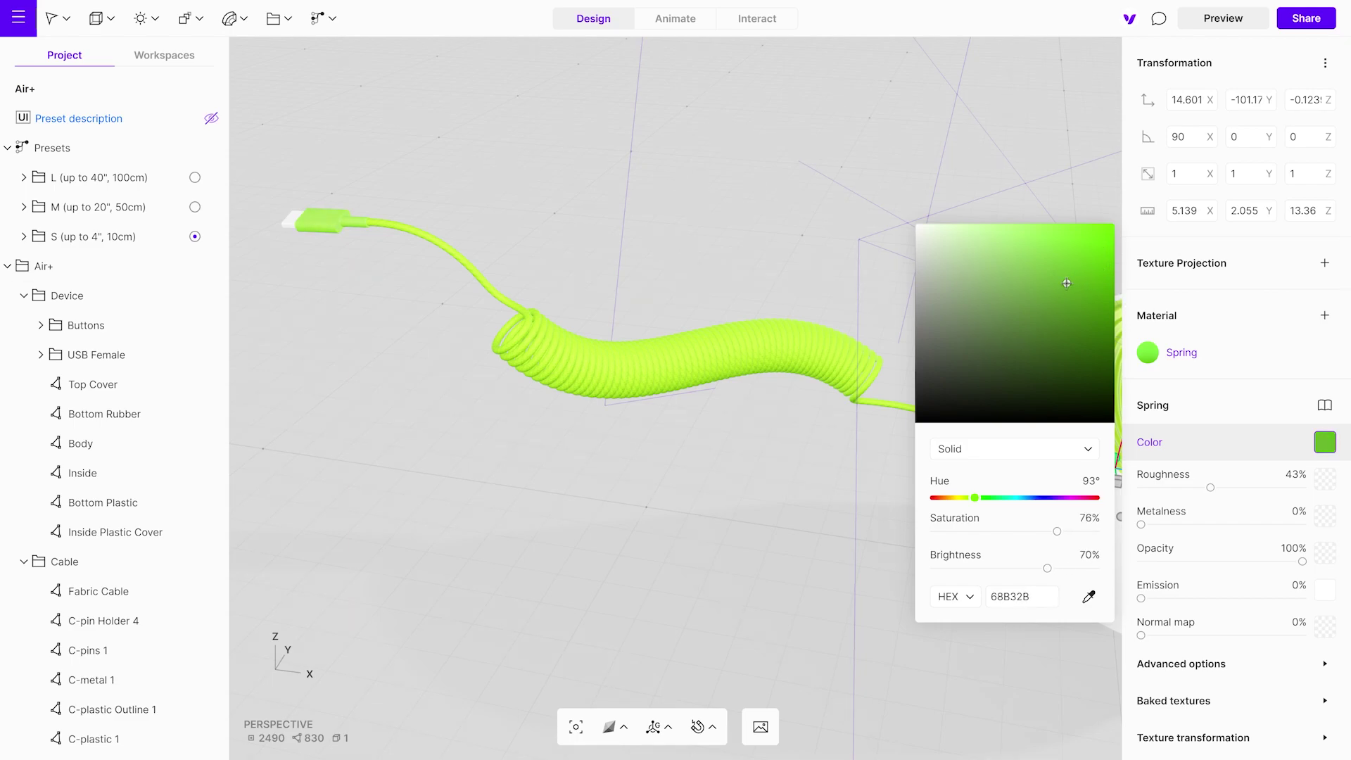
left_click_drag(834, 511, 633, 492)
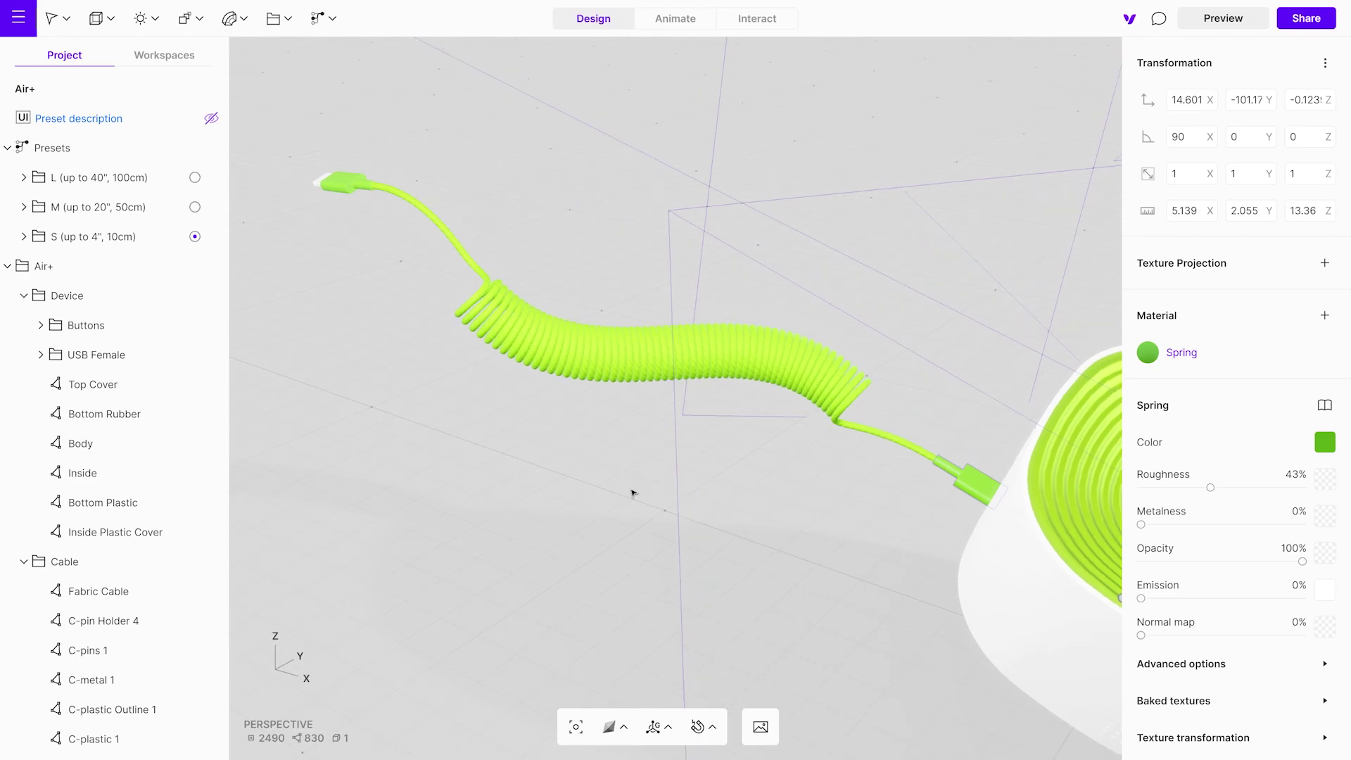
double_click(319, 188)
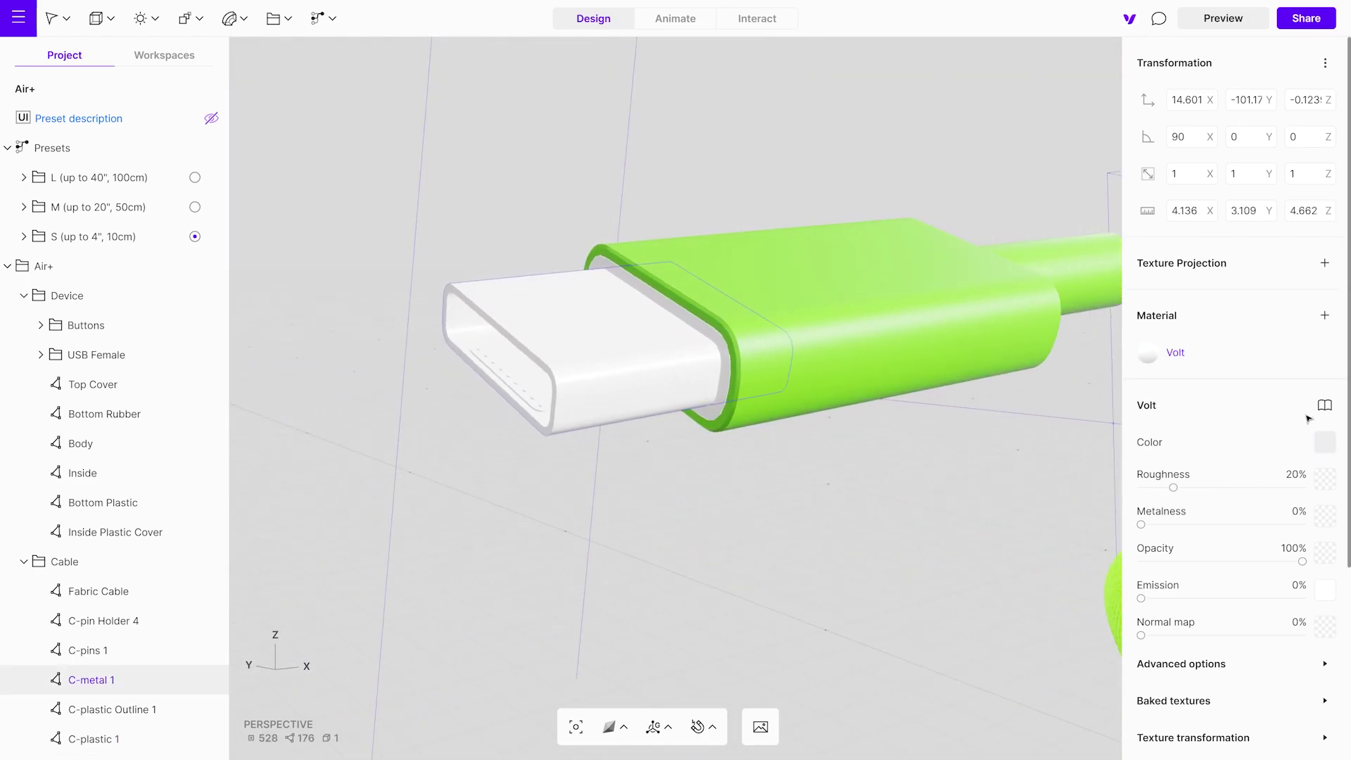
Step: Give the plug's metal tip a Silver Satin material from the Metal library
left_click(1325, 406)
left_click(1088, 369)
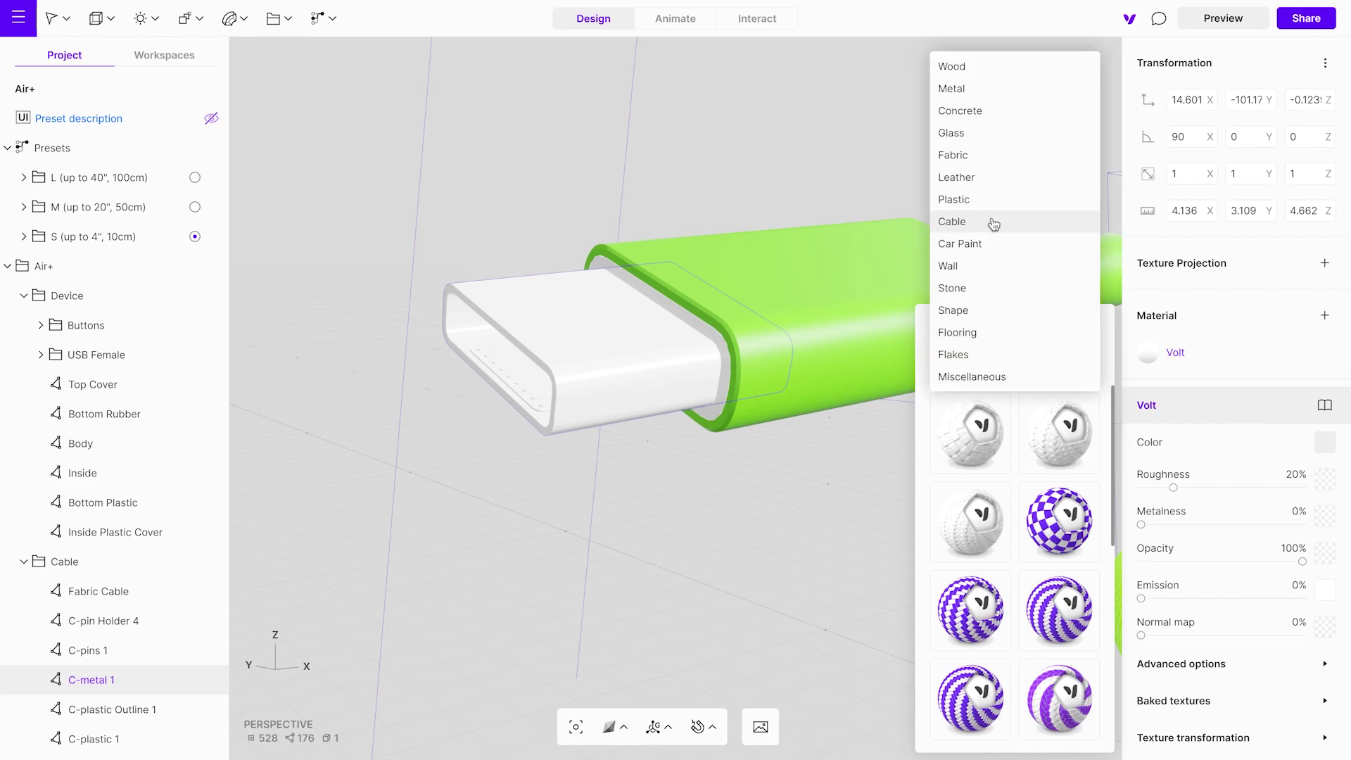
left_click(993, 88)
scroll(987, 557, "down", 2)
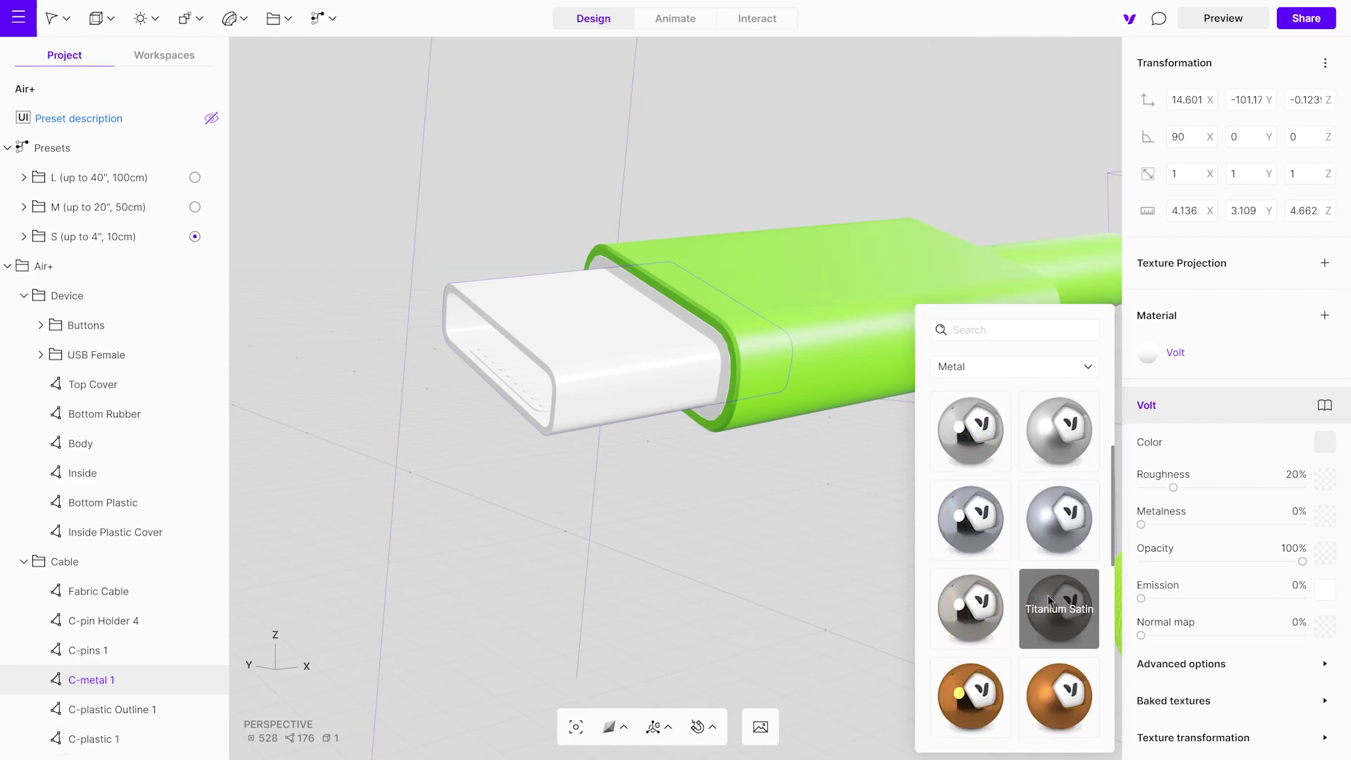
scroll(1048, 600, "up", 2)
left_click(1064, 501)
Step: Apply Copper Satin material to the connector's pins
left_click_drag(897, 523, 750, 543)
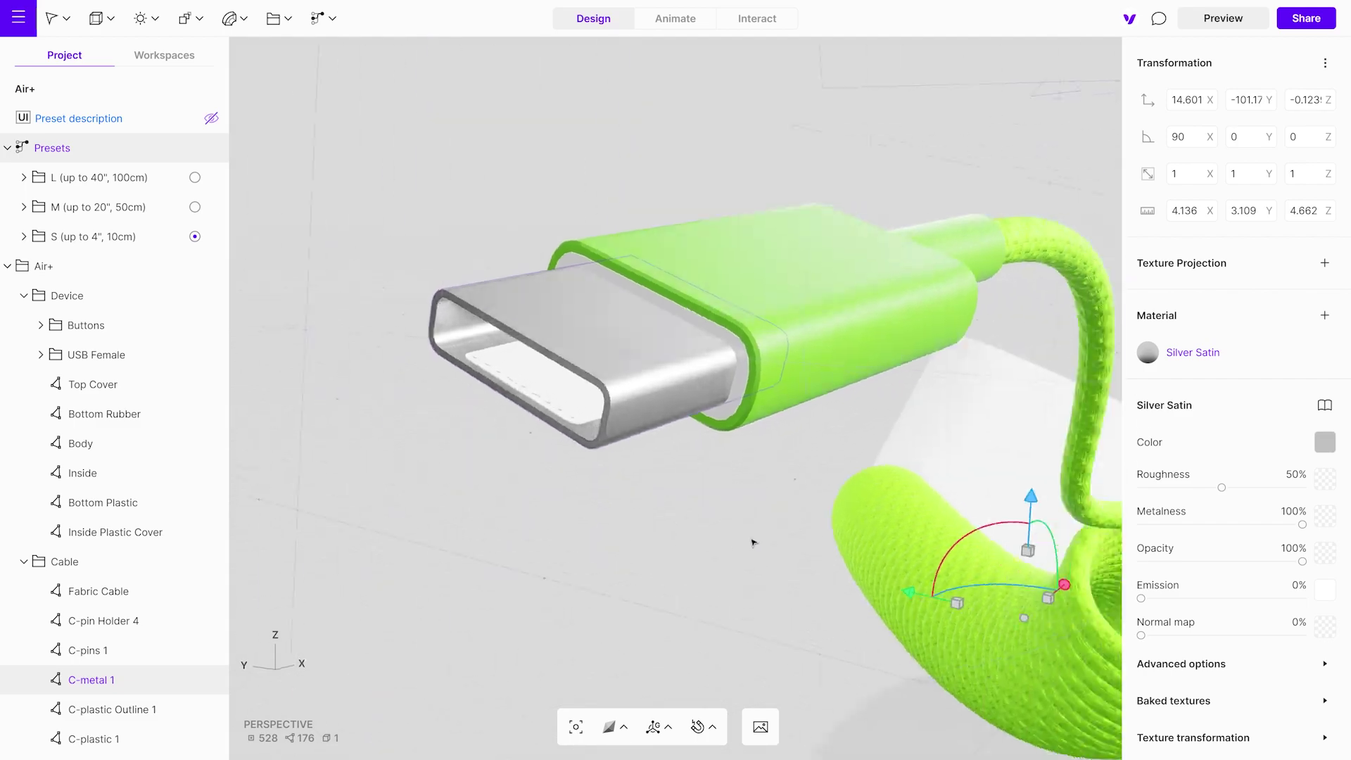
left_click(575, 404)
left_click(1325, 404)
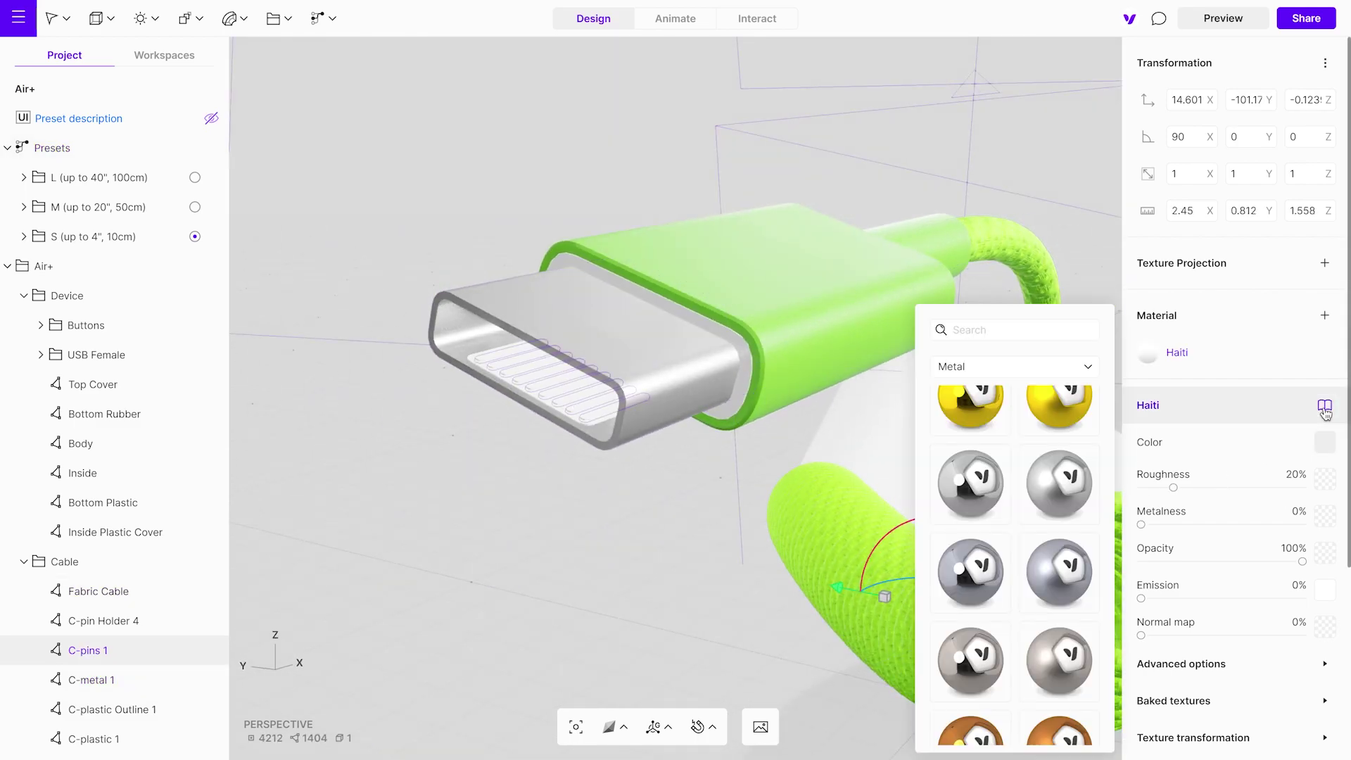
scroll(1013, 522, "down", 1)
left_click(1042, 548)
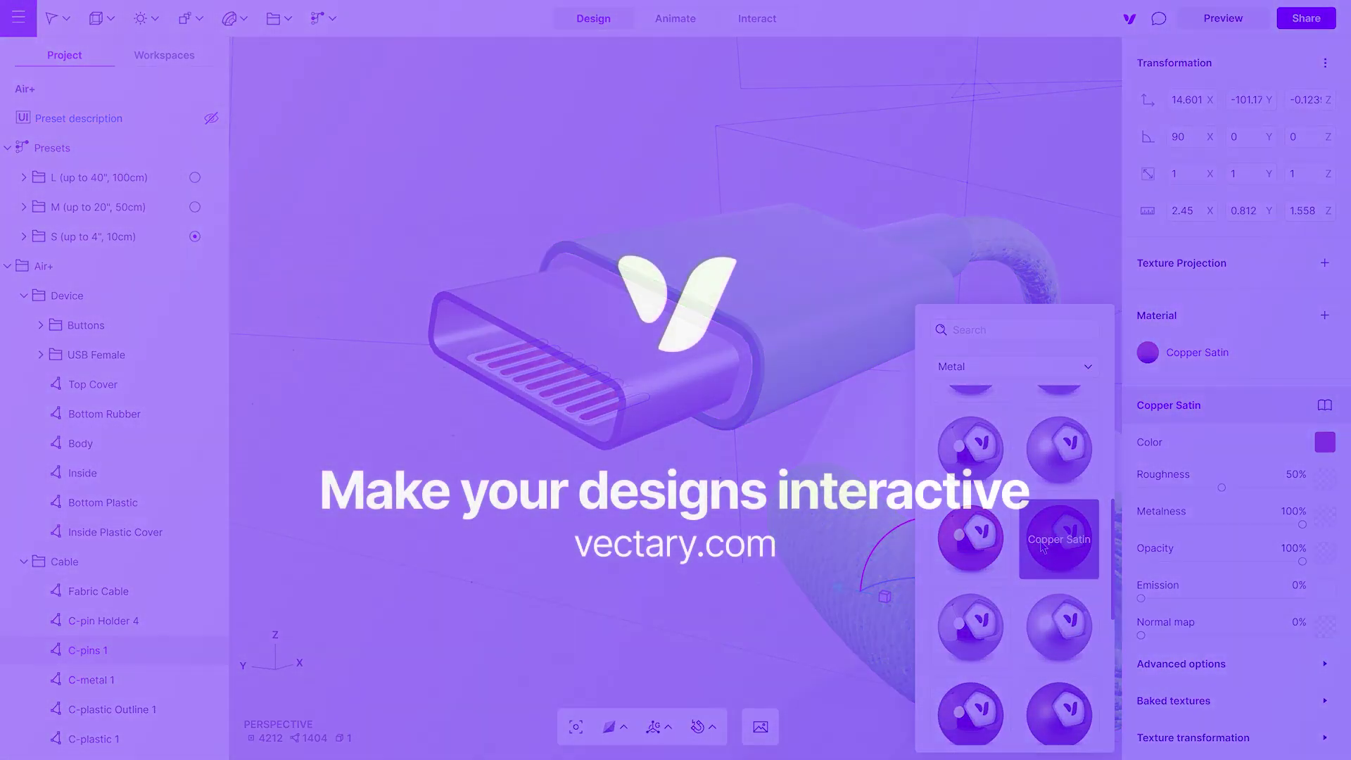